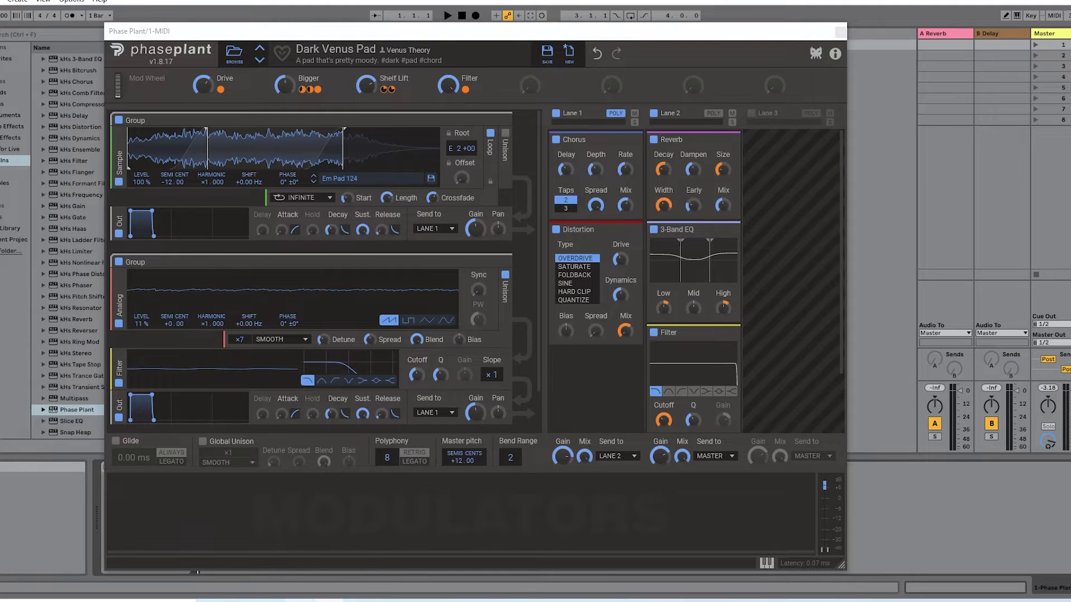
- Show the downloaded various.grattis2021.bank in its folder, then switch to Ableton Live and install the bank into Phase Plant
{"action": "left_click", "coordinate": [299, 600]}
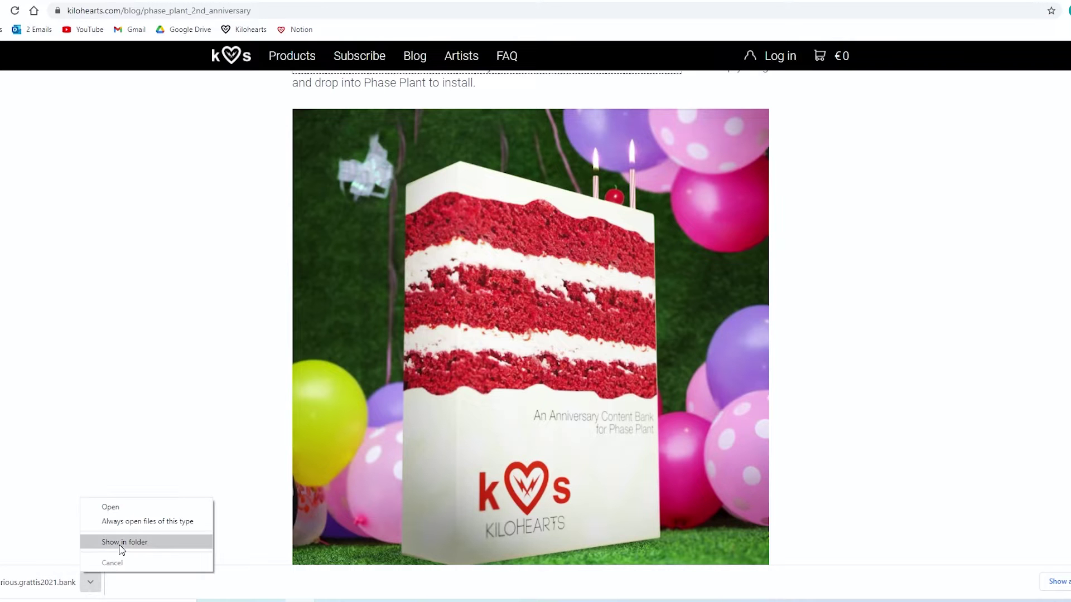
{"action": "left_click", "coordinate": [125, 541]}
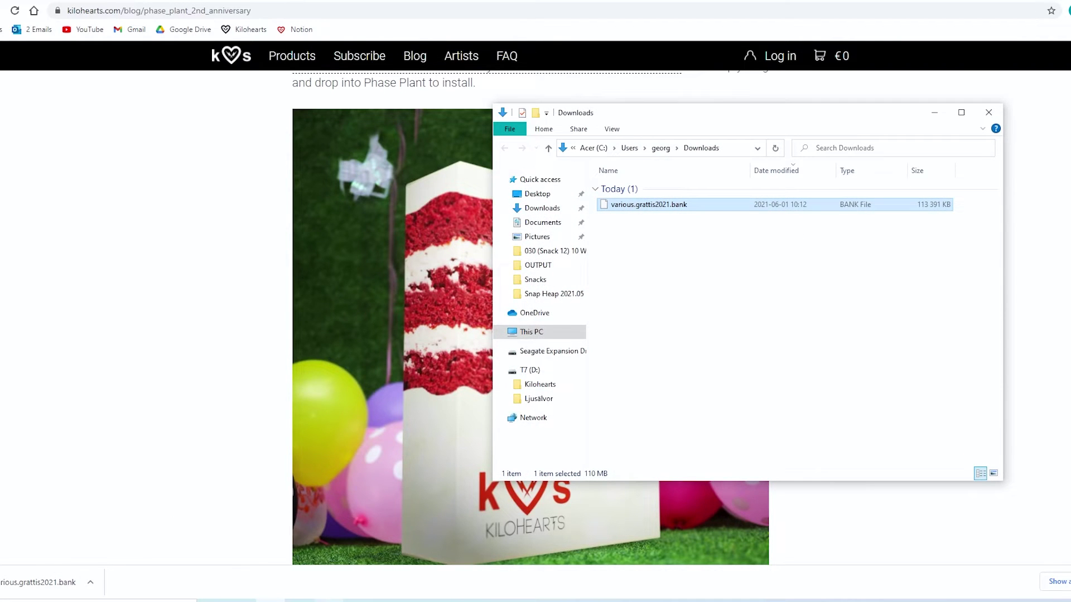
{"action": "left_click", "coordinate": [329, 600]}
{"action": "left_click", "coordinate": [270, 600]}
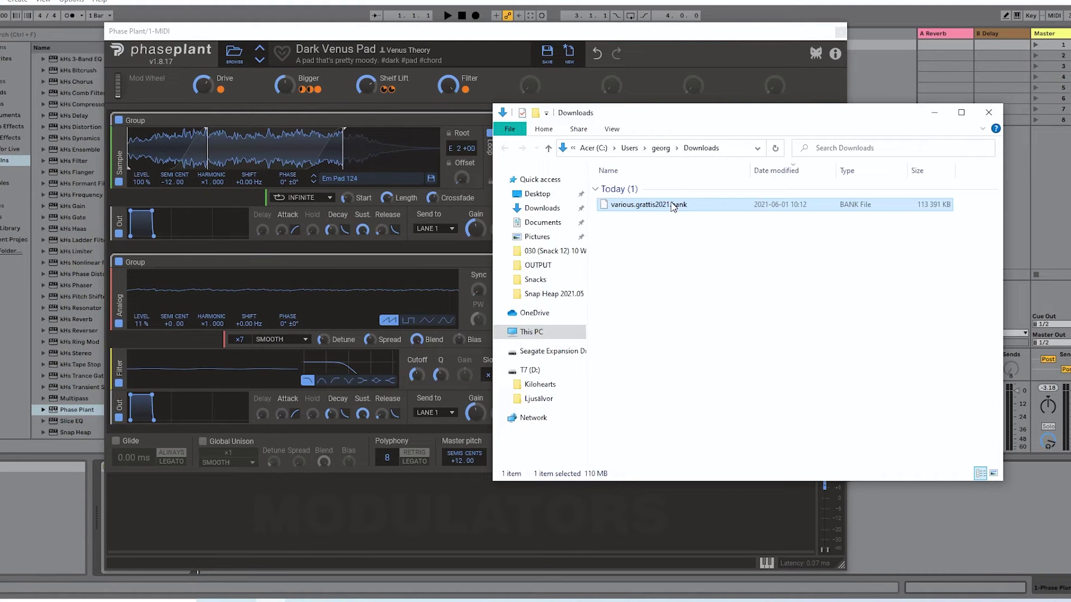
{"action": "left_click_drag", "start_coordinate": [679, 206], "coordinate": [362, 309]}
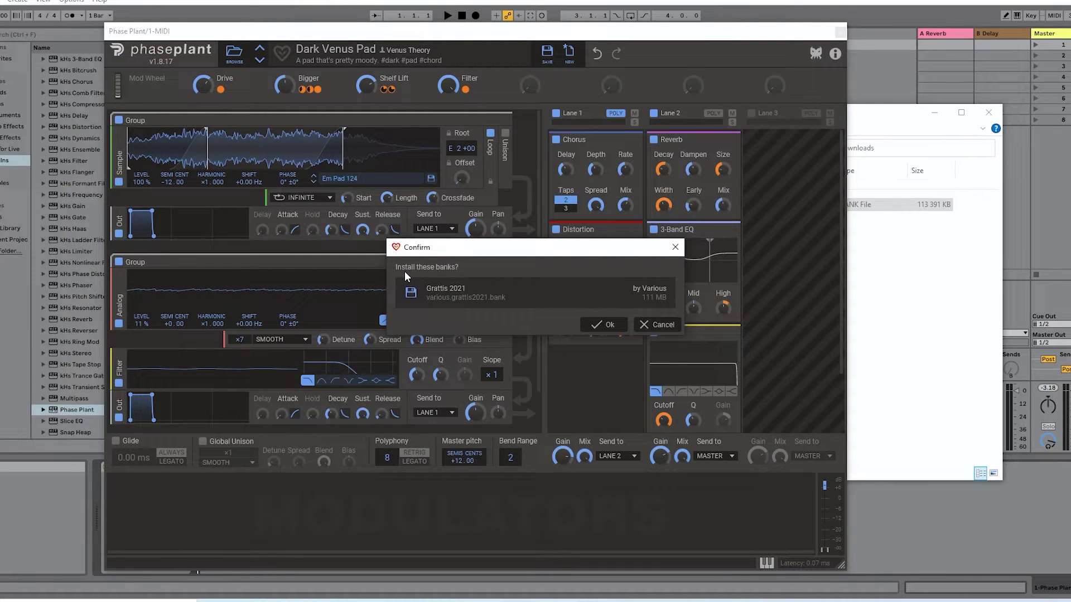
{"action": "left_click", "coordinate": [603, 327]}
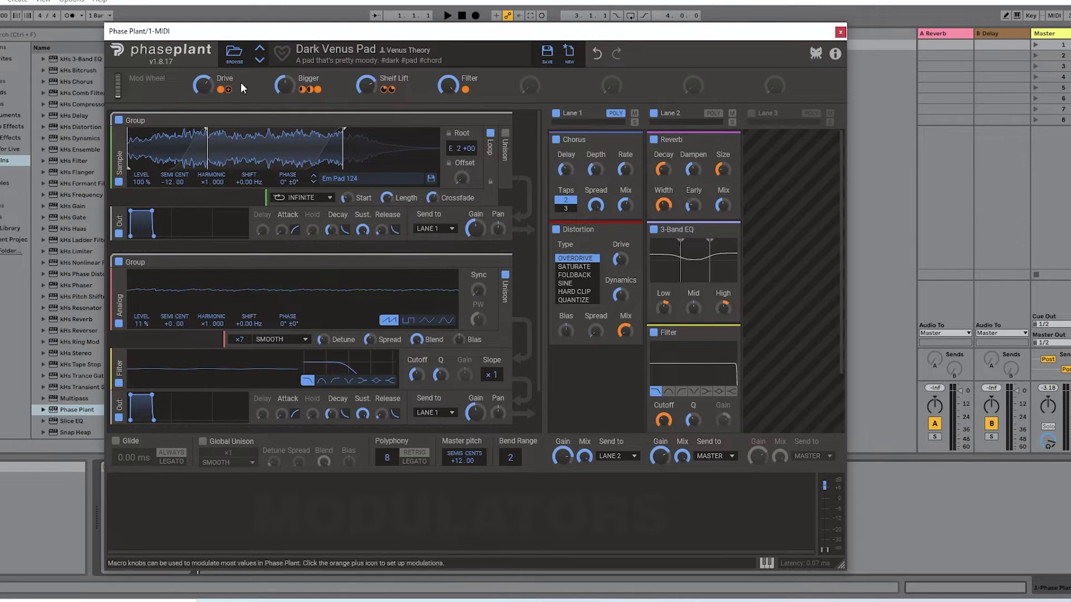
- Open the Grattis 2021 bank in the Phase Plant preset browser
{"action": "left_click", "coordinate": [236, 63]}
{"action": "scroll", "coordinate": [170, 206], "scroll_direction": "down", "scroll_amount": 5}
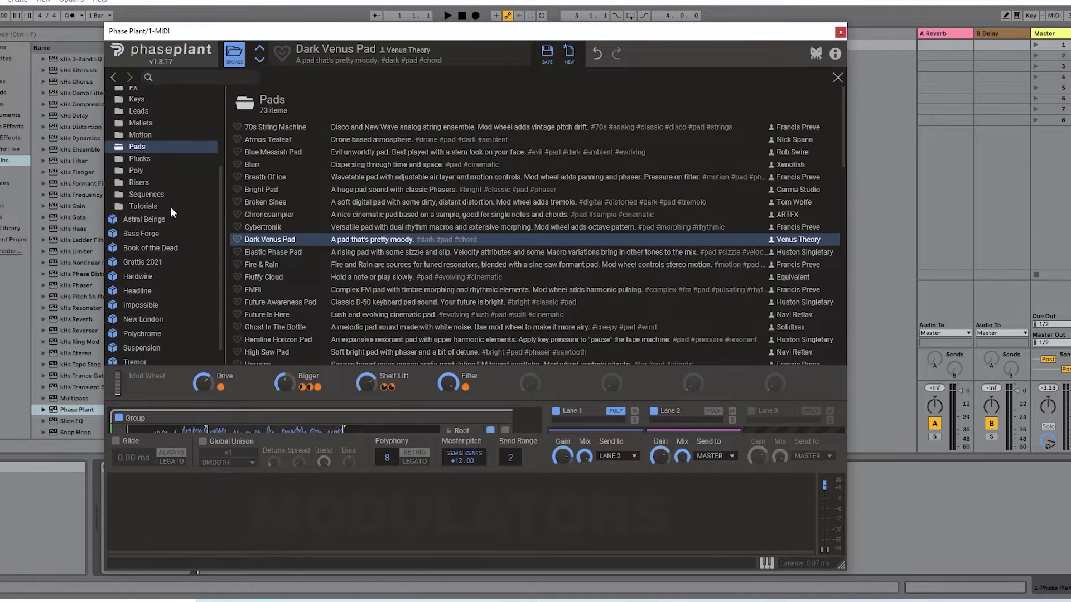
{"action": "left_click", "coordinate": [141, 241]}
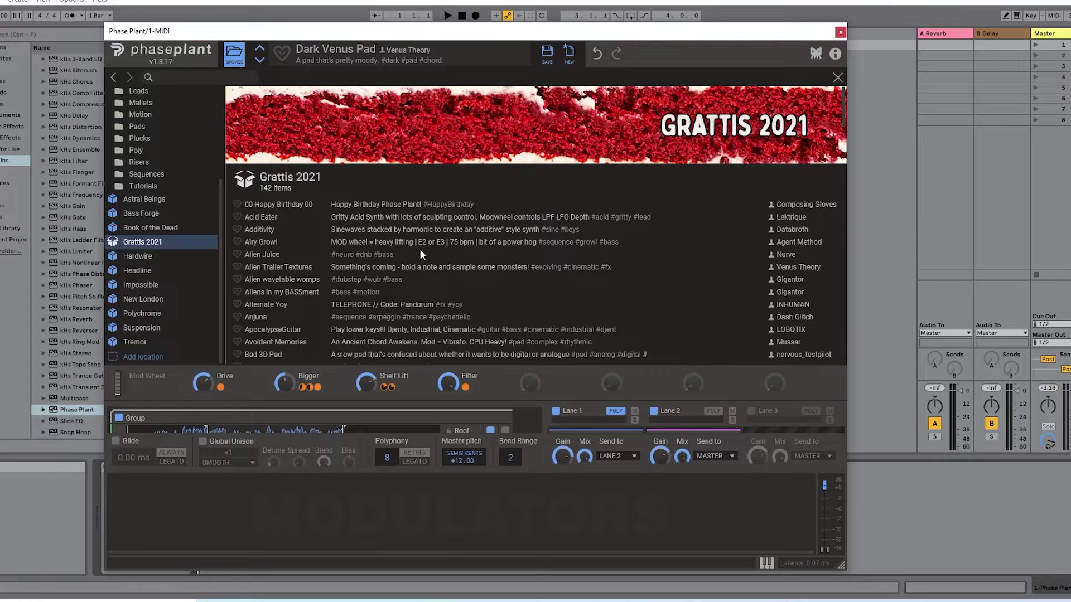
- Look through the Grattis 2021 presets and load the Earthrise pad preset
{"action": "scroll", "coordinate": [419, 249], "scroll_direction": "down", "scroll_amount": 2}
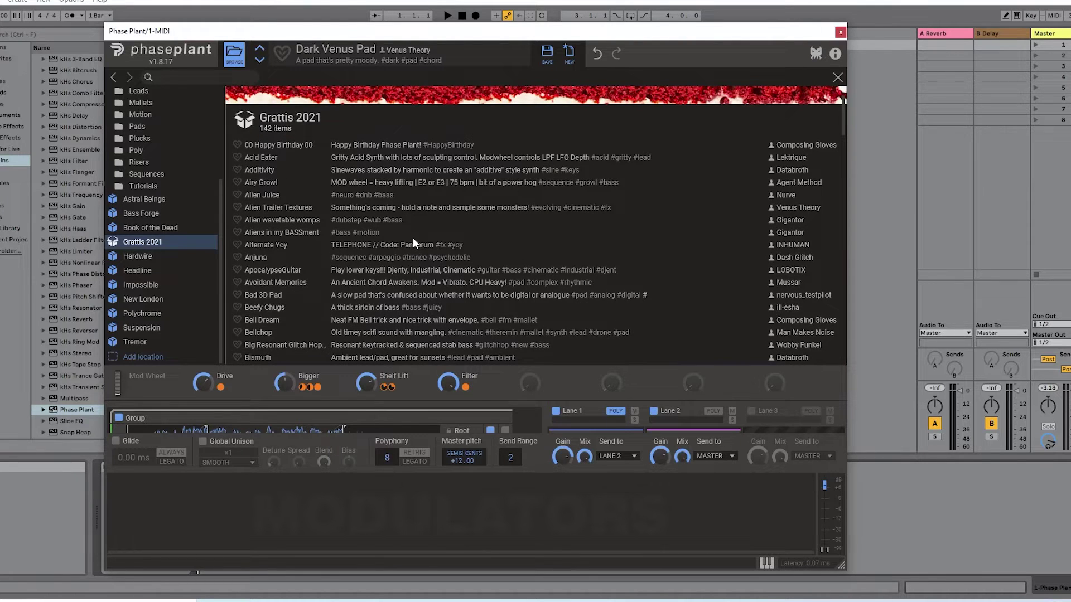
{"action": "scroll", "coordinate": [404, 245], "scroll_direction": "down", "scroll_amount": 1}
{"action": "scroll", "coordinate": [397, 211], "scroll_direction": "down", "scroll_amount": 1}
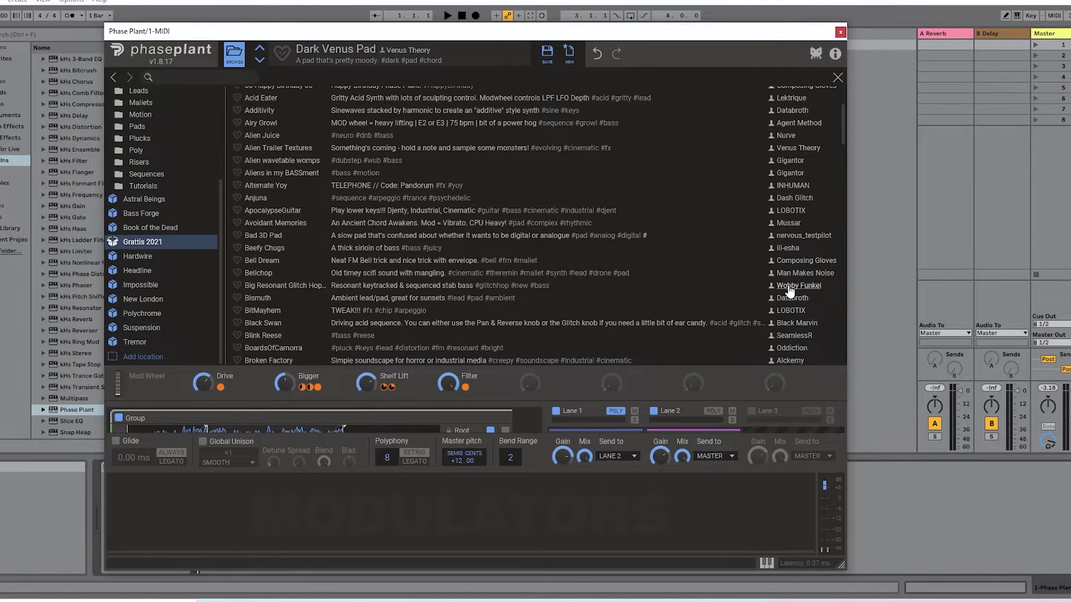
{"action": "scroll", "coordinate": [790, 180], "scroll_direction": "down", "scroll_amount": 2}
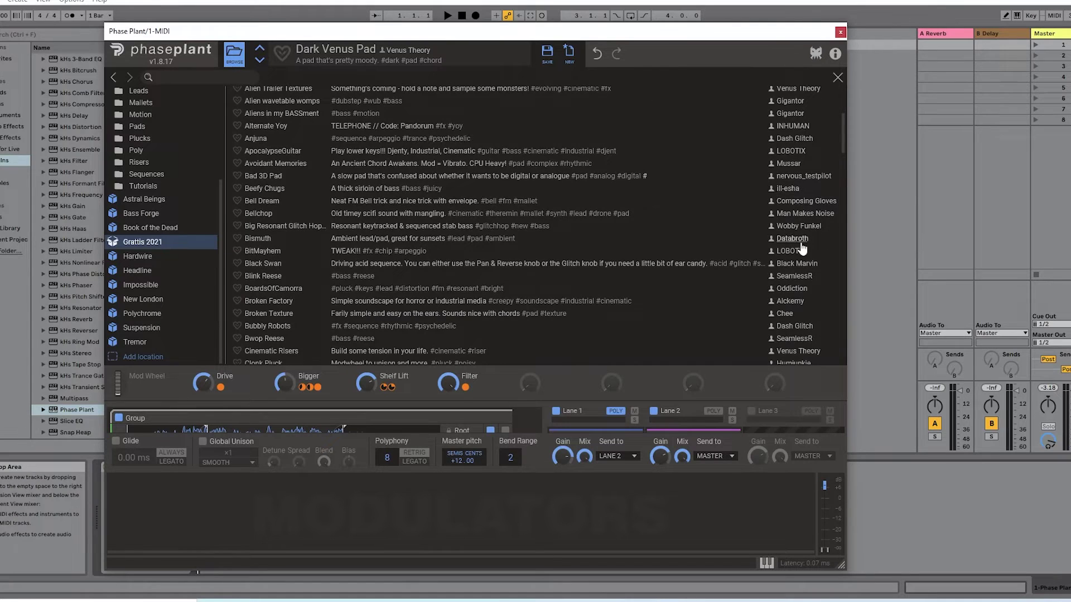
{"action": "scroll", "coordinate": [801, 253], "scroll_direction": "down", "scroll_amount": 3}
{"action": "scroll", "coordinate": [792, 254], "scroll_direction": "down", "scroll_amount": 3}
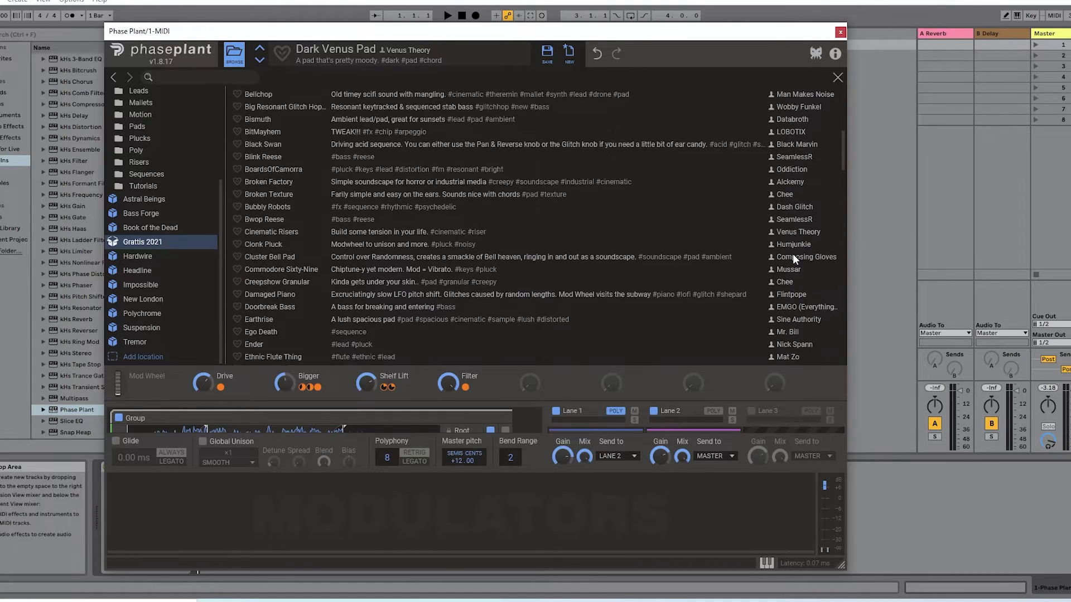
{"action": "scroll", "coordinate": [319, 271], "scroll_direction": "down", "scroll_amount": 2}
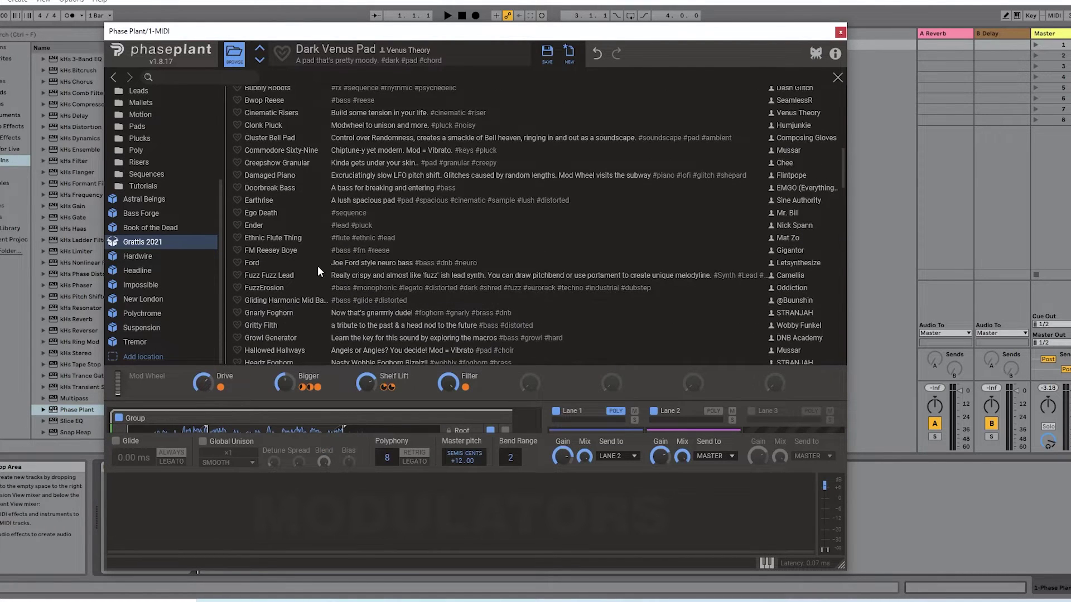
{"action": "left_click", "coordinate": [258, 201]}
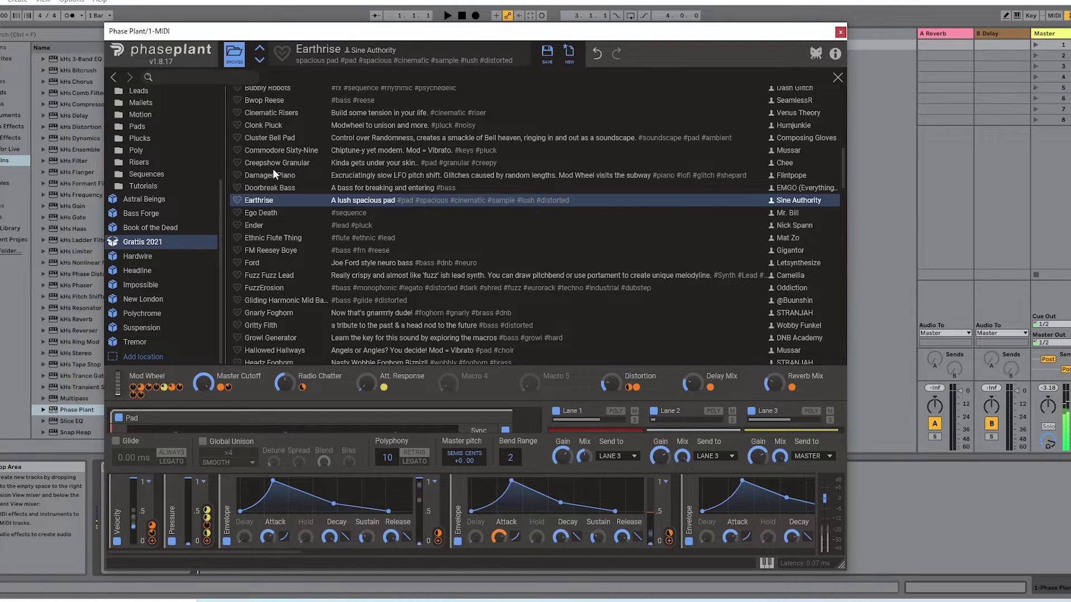
- Close the preset browser and examine the Pad, Noise and Comms generator groups of the Earthrise patch
{"action": "left_click", "coordinate": [234, 62]}
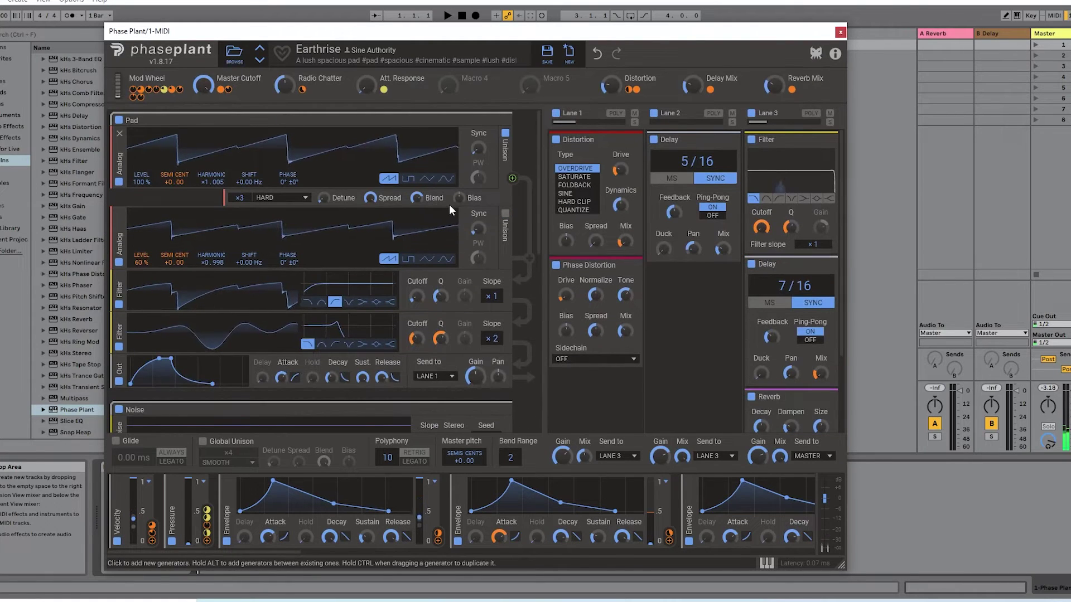
{"action": "scroll", "coordinate": [450, 204], "scroll_direction": "down", "scroll_amount": 2}
{"action": "scroll", "coordinate": [447, 206], "scroll_direction": "down", "scroll_amount": 3}
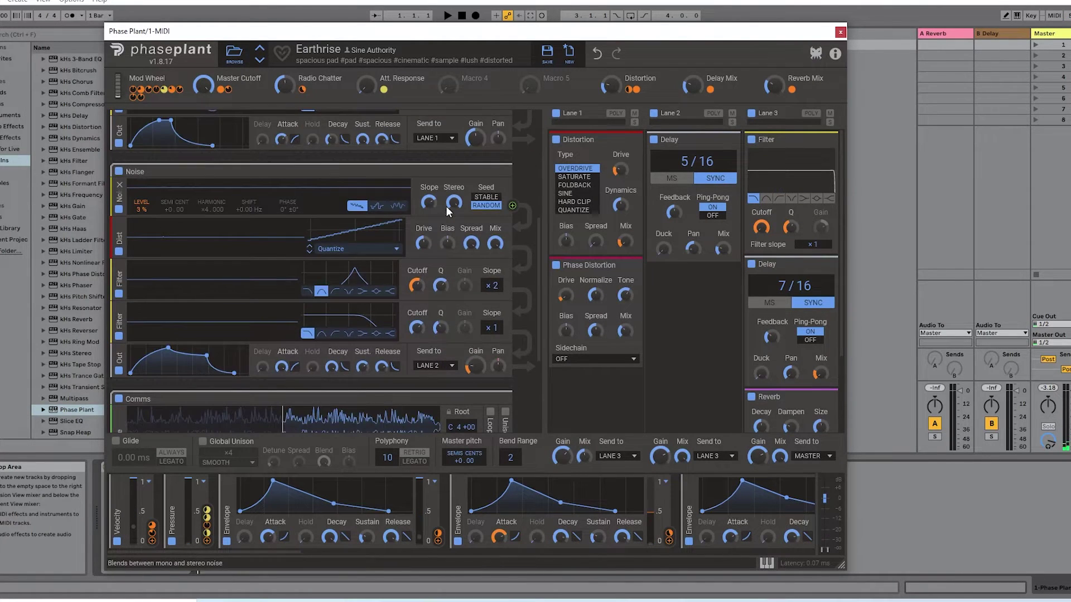
{"action": "scroll", "coordinate": [444, 209], "scroll_direction": "down", "scroll_amount": 2}
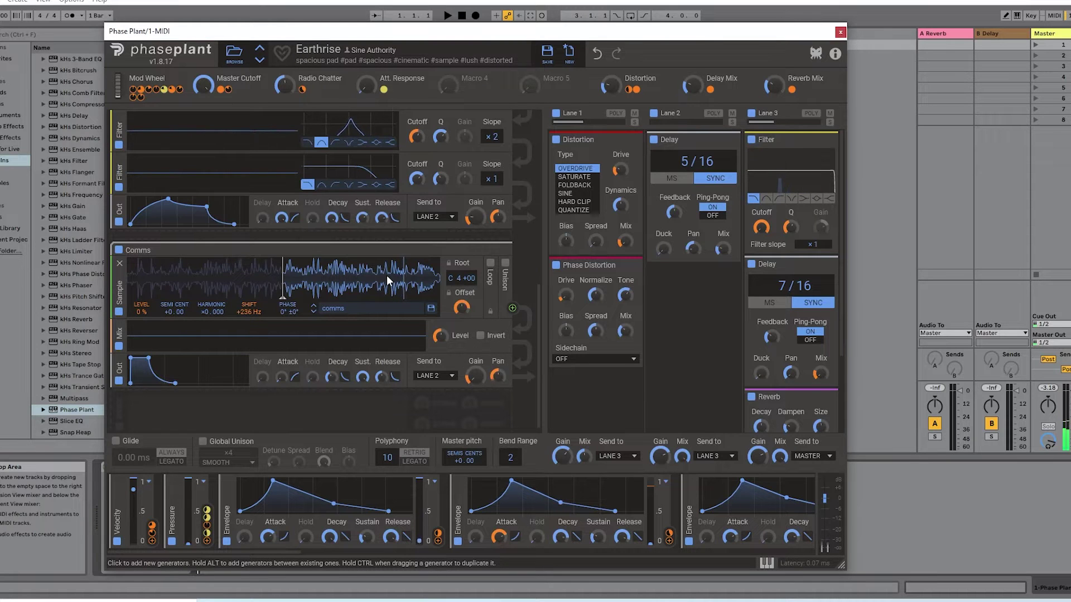
{"action": "scroll", "coordinate": [501, 309], "scroll_direction": "up", "scroll_amount": 5}
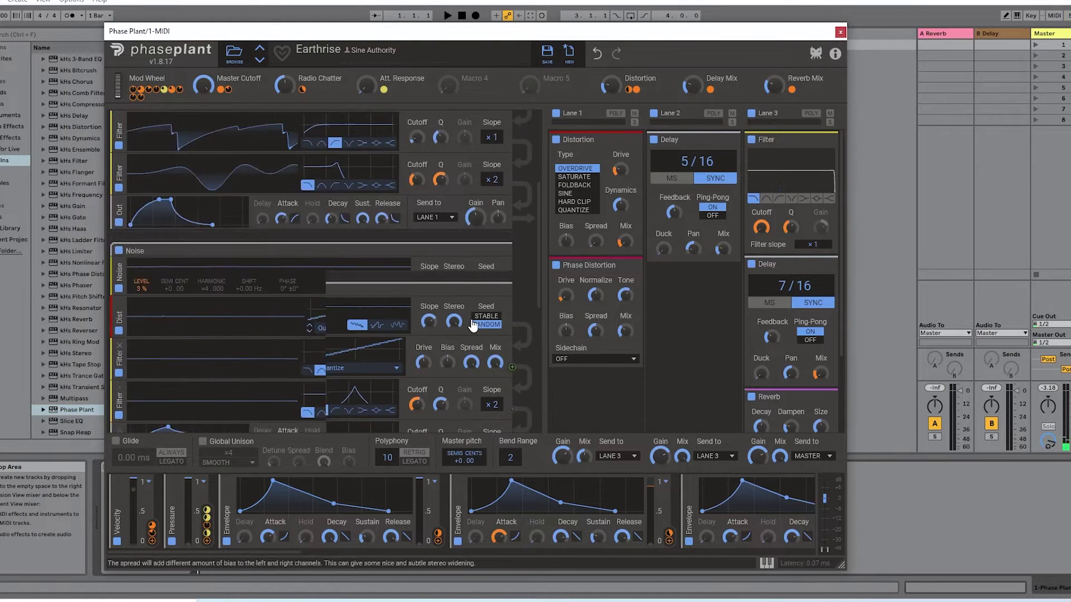
{"action": "scroll", "coordinate": [454, 299], "scroll_direction": "up", "scroll_amount": 2}
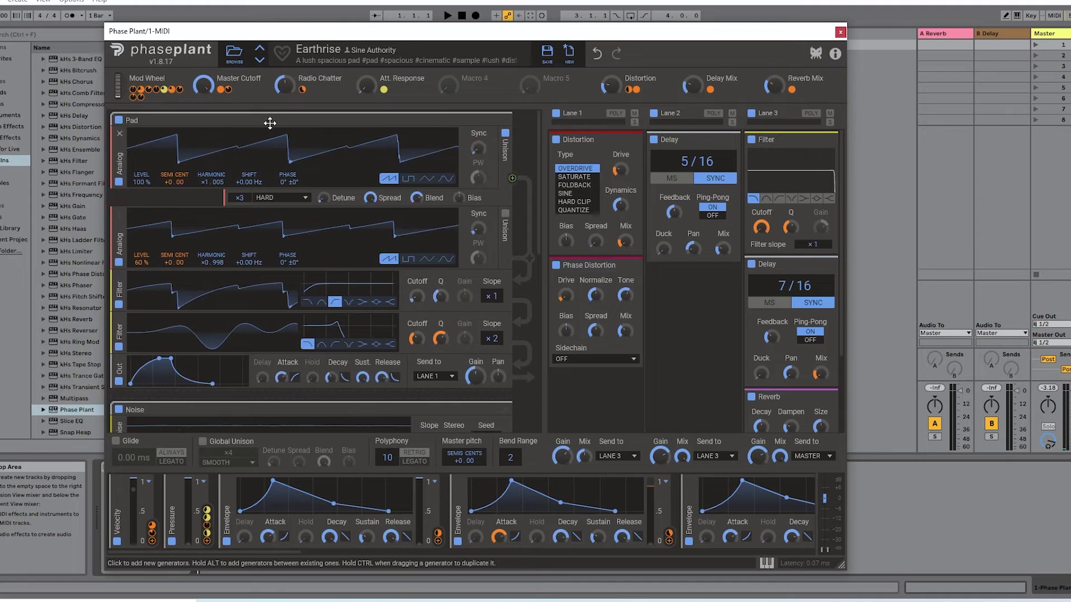
- Load the Neuro Roller preset from the Grattis 2021 bank and return to the synth view
{"action": "left_click", "coordinate": [235, 58]}
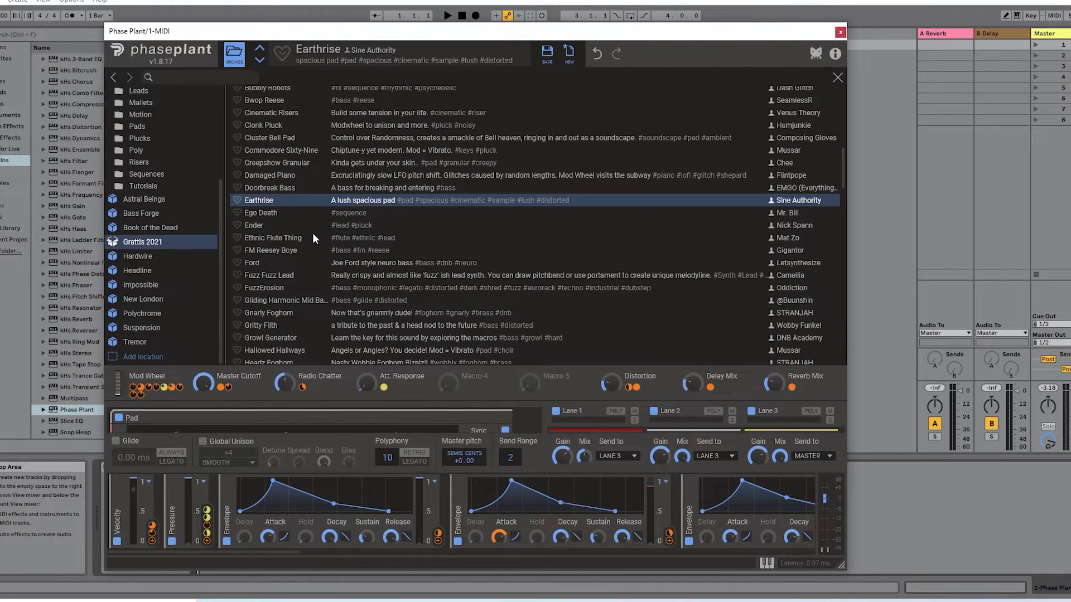
{"action": "scroll", "coordinate": [289, 246], "scroll_direction": "down", "scroll_amount": 5}
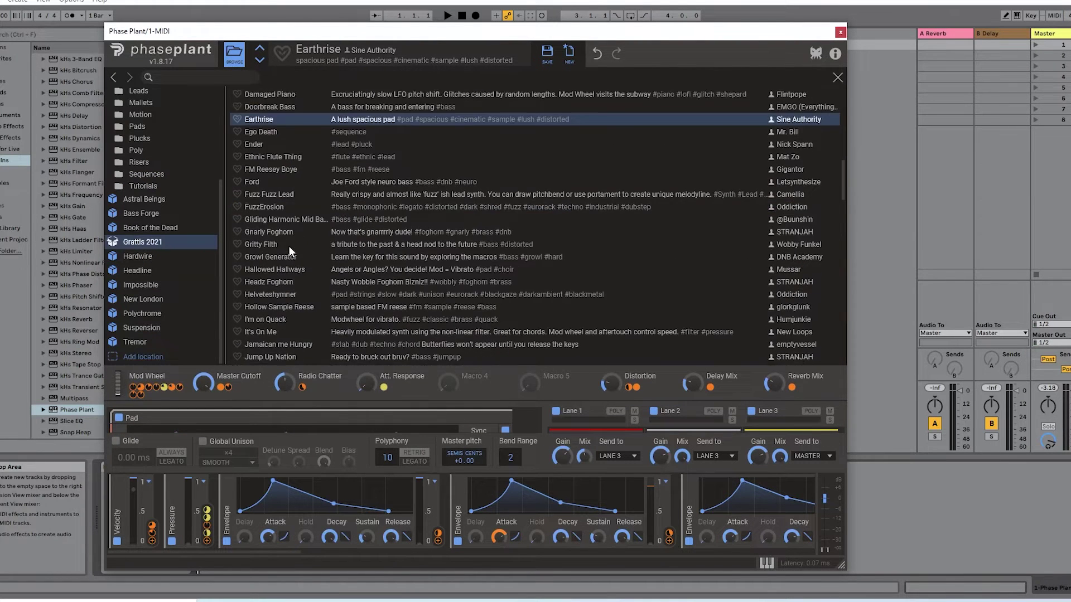
{"action": "scroll", "coordinate": [283, 247], "scroll_direction": "down", "scroll_amount": 5}
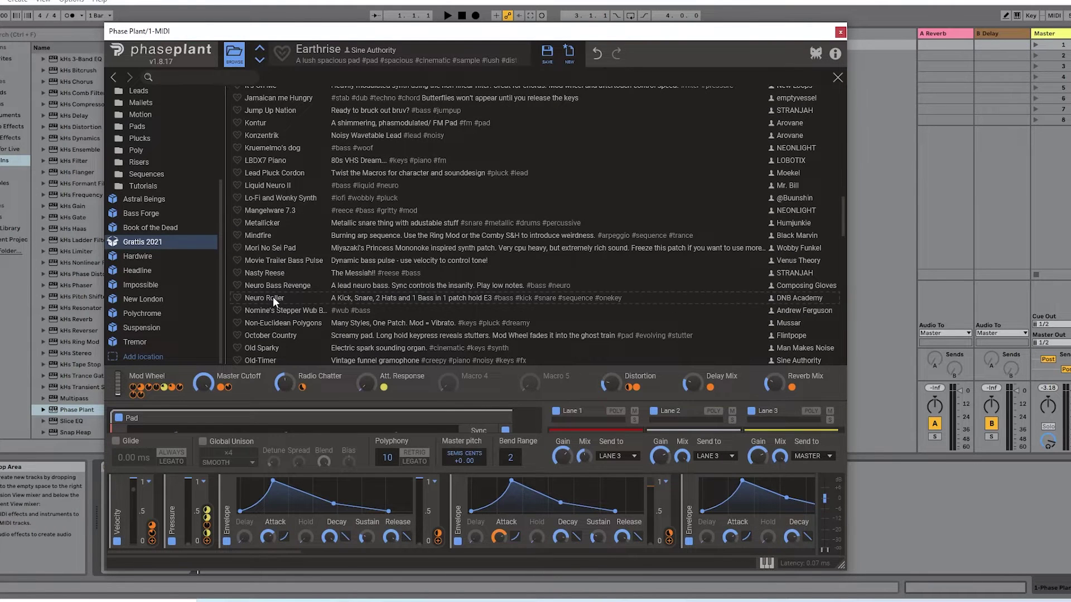
{"action": "left_click", "coordinate": [272, 297]}
{"action": "left_click", "coordinate": [240, 64]}
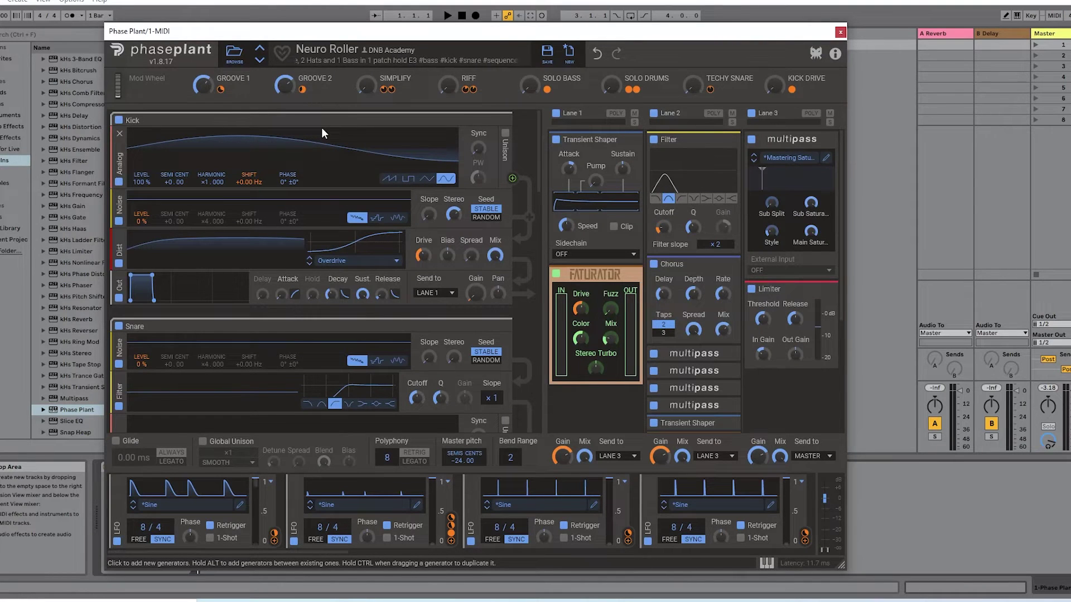
- Read the Neuro Roller description in the preset browser and examine the patch's series of LFO modulators
{"action": "left_click", "coordinate": [234, 63]}
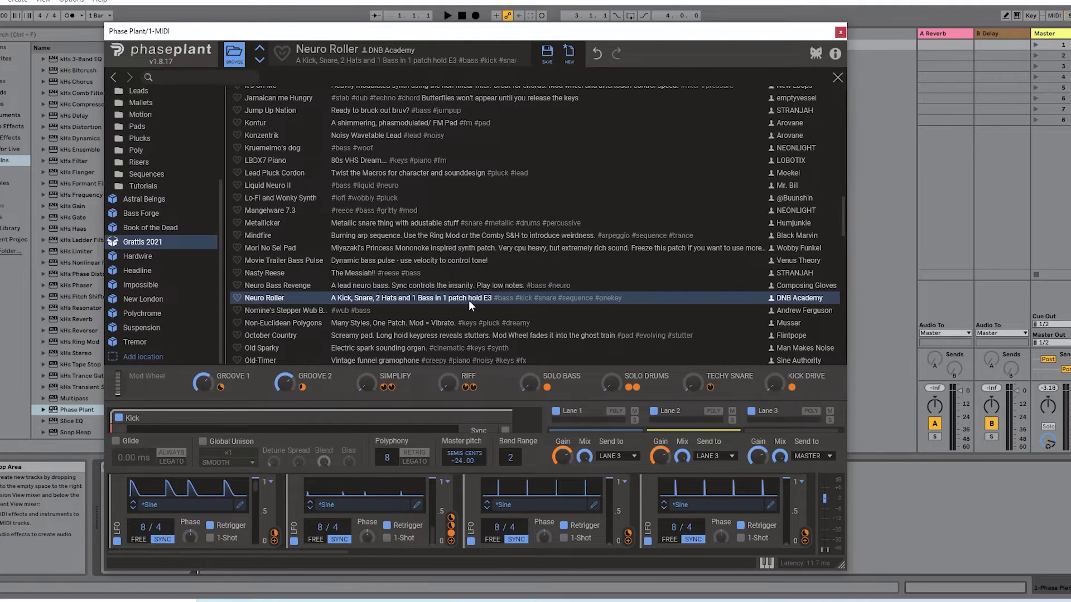
{"action": "left_click", "coordinate": [234, 55]}
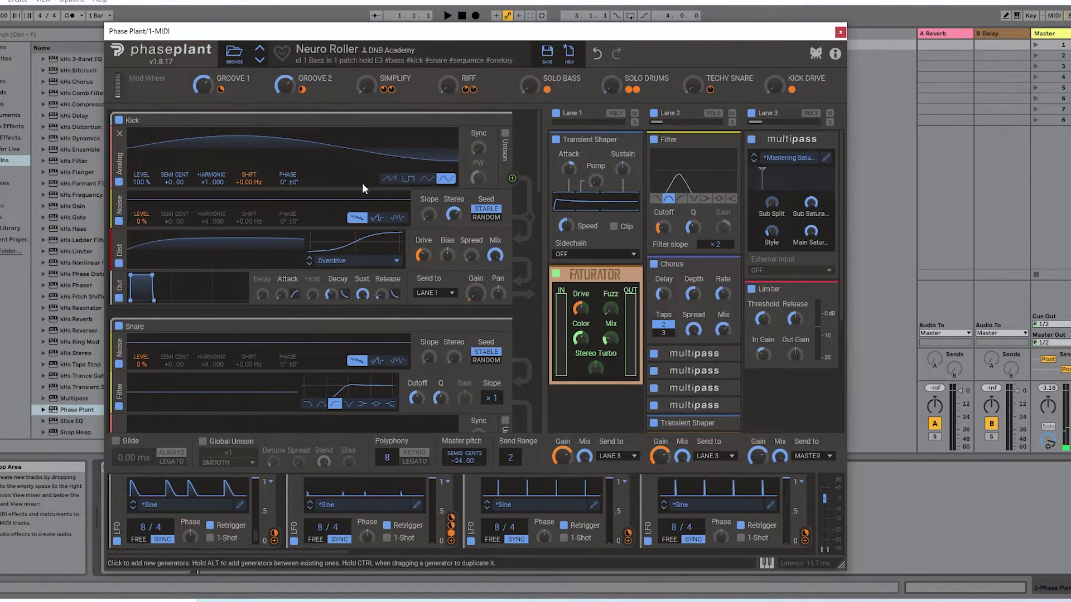
{"action": "scroll", "coordinate": [239, 514], "scroll_direction": "right", "scroll_amount": 3}
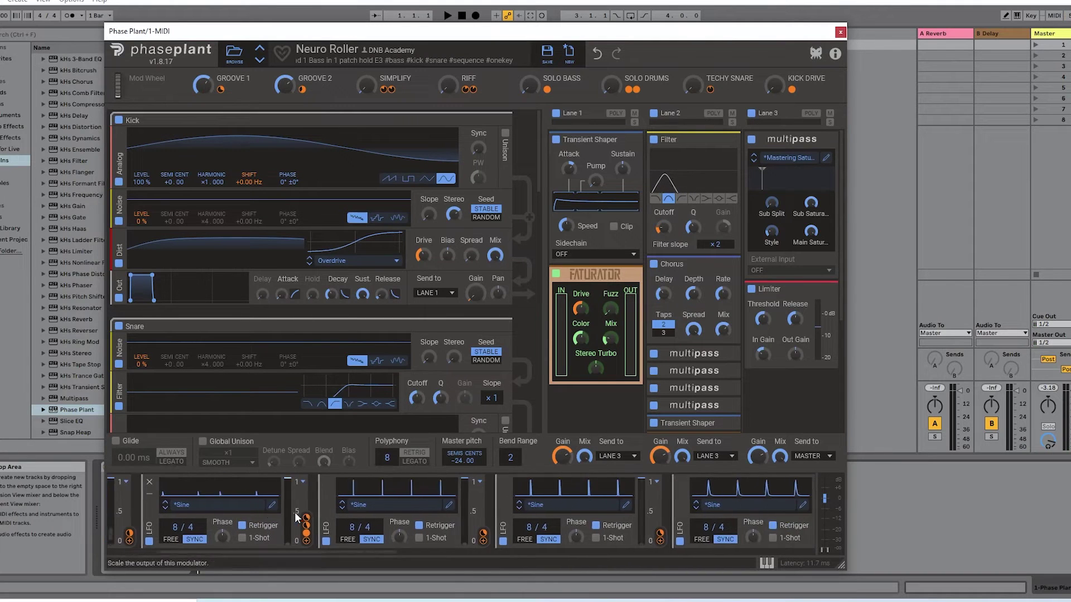
{"action": "scroll", "coordinate": [357, 514], "scroll_direction": "right", "scroll_amount": 2}
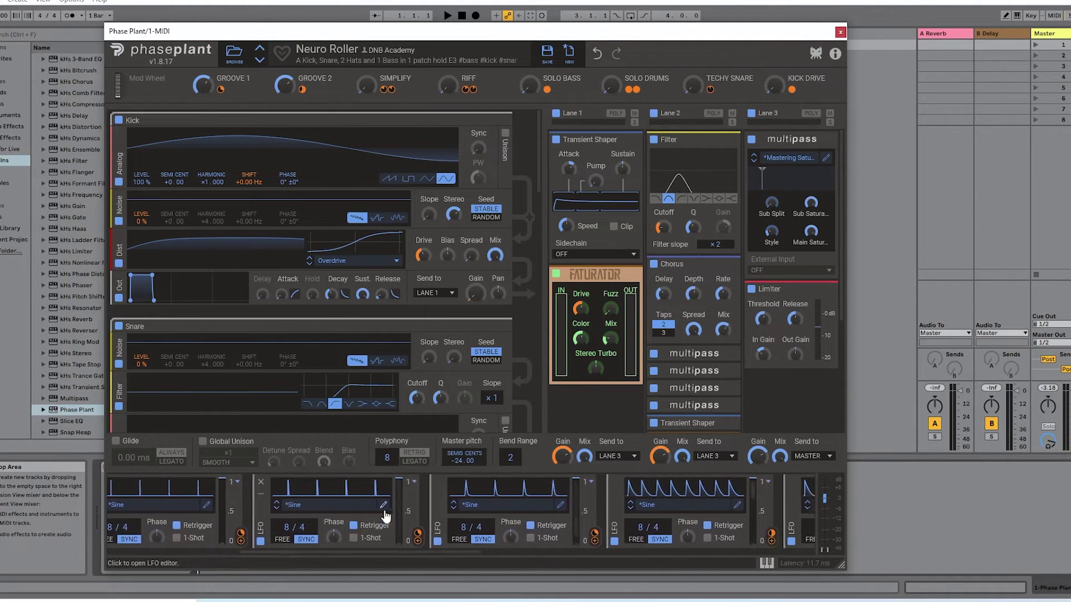
{"action": "scroll", "coordinate": [385, 516], "scroll_direction": "right", "scroll_amount": 2}
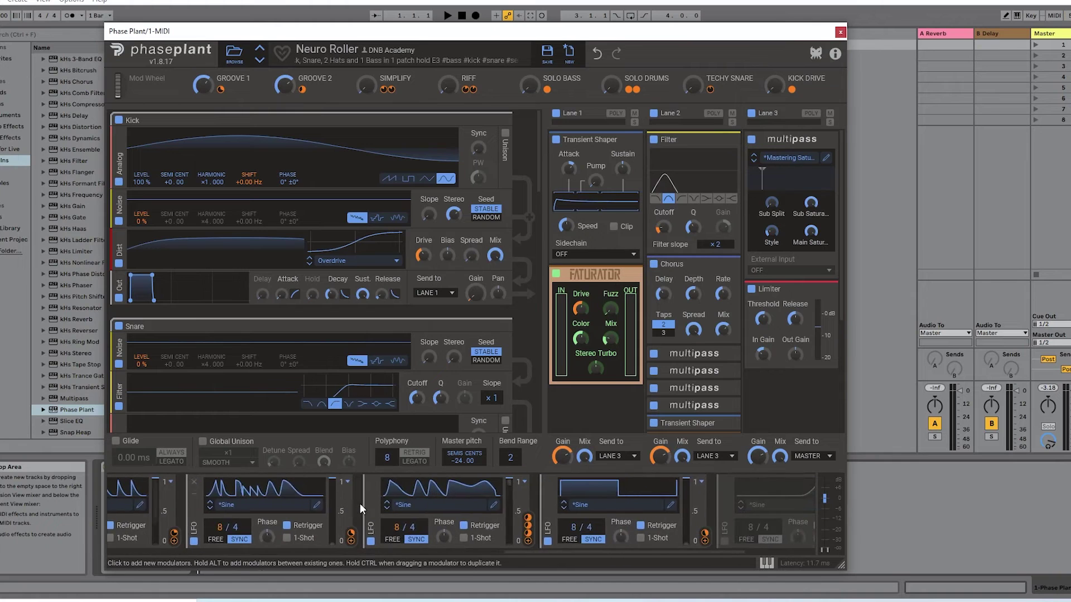
{"action": "scroll", "coordinate": [360, 503], "scroll_direction": "left", "scroll_amount": 1}
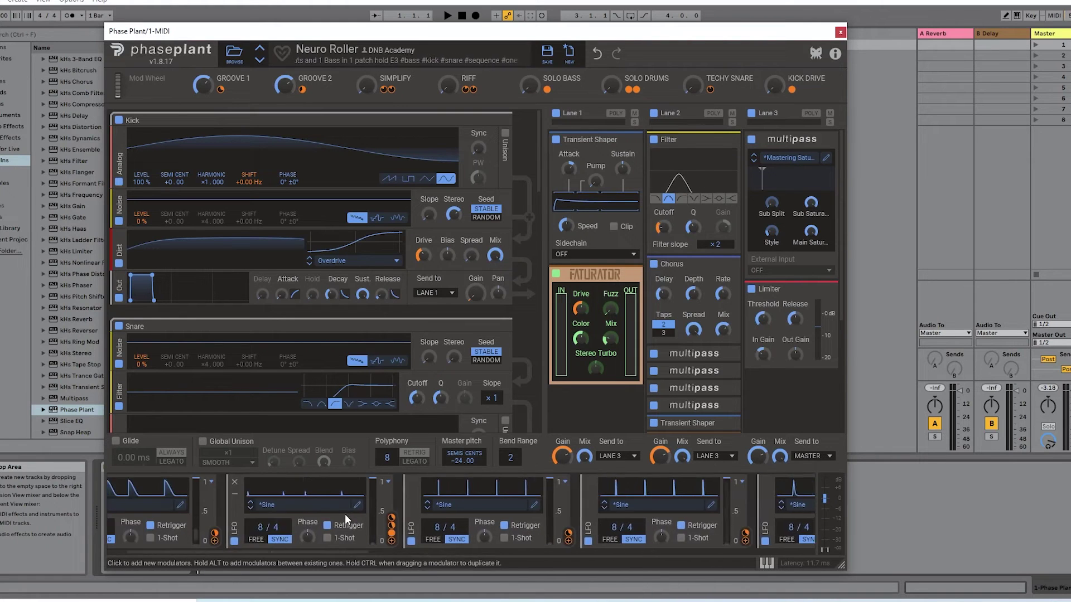
{"action": "scroll", "coordinate": [344, 514], "scroll_direction": "right", "scroll_amount": 3}
- Examine the Neuro Roller generator groups from Kick and Snare through Hihat 2 to Bass 1
{"action": "scroll", "coordinate": [357, 251], "scroll_direction": "down", "scroll_amount": 2}
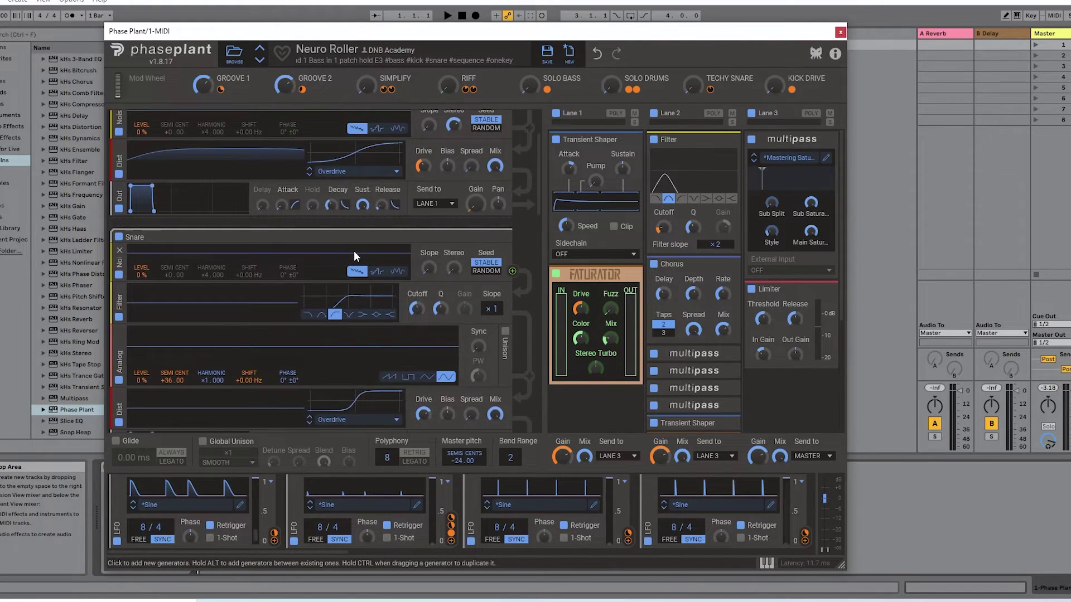
{"action": "scroll", "coordinate": [354, 255], "scroll_direction": "down", "scroll_amount": 8}
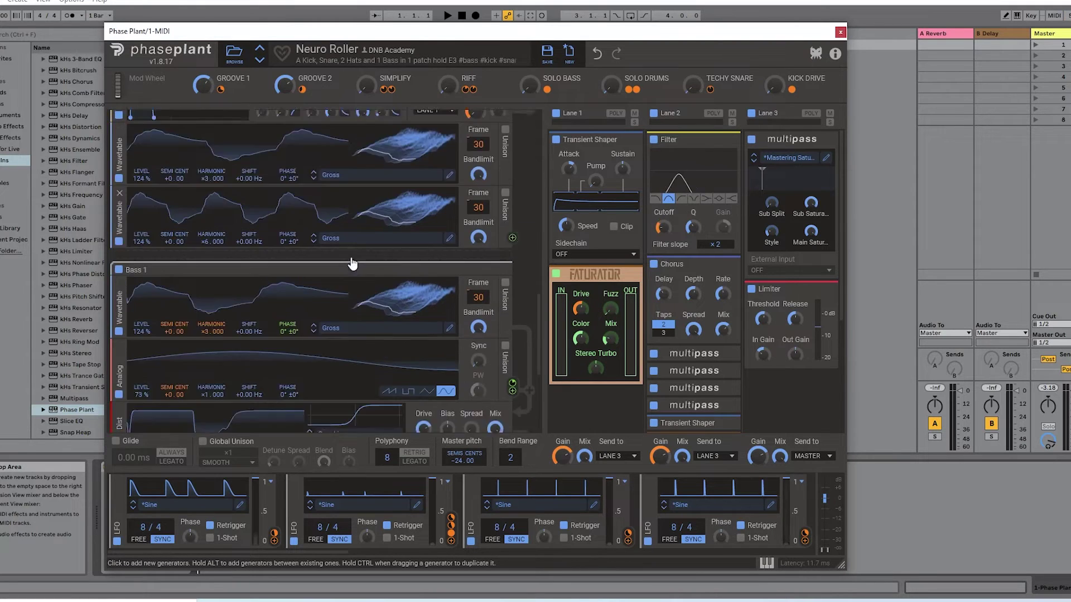
{"action": "scroll", "coordinate": [351, 262], "scroll_direction": "up", "scroll_amount": 3}
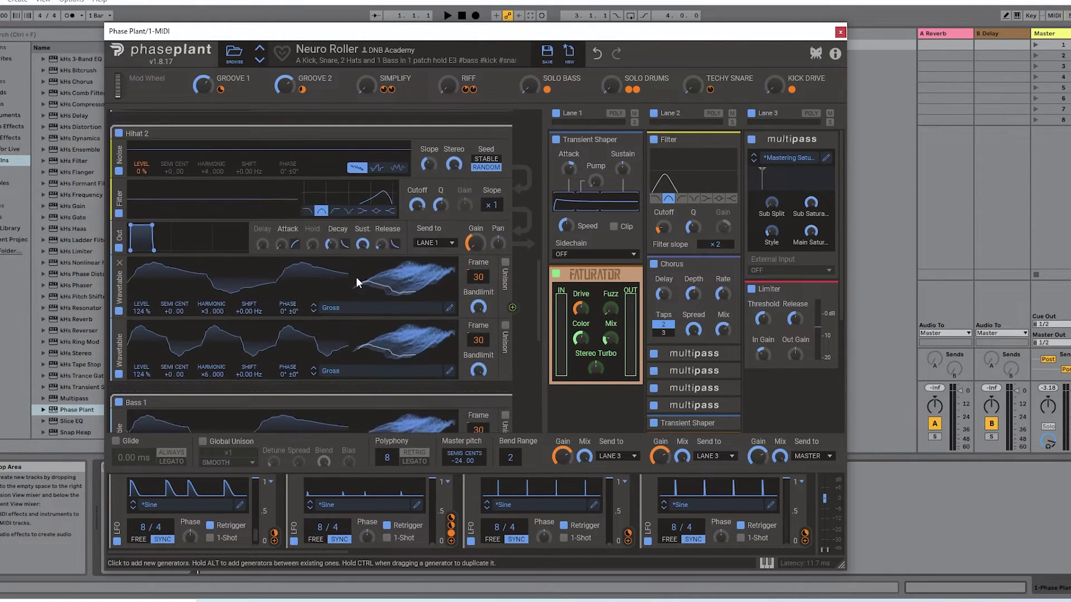
{"action": "scroll", "coordinate": [356, 277], "scroll_direction": "up", "scroll_amount": 7}
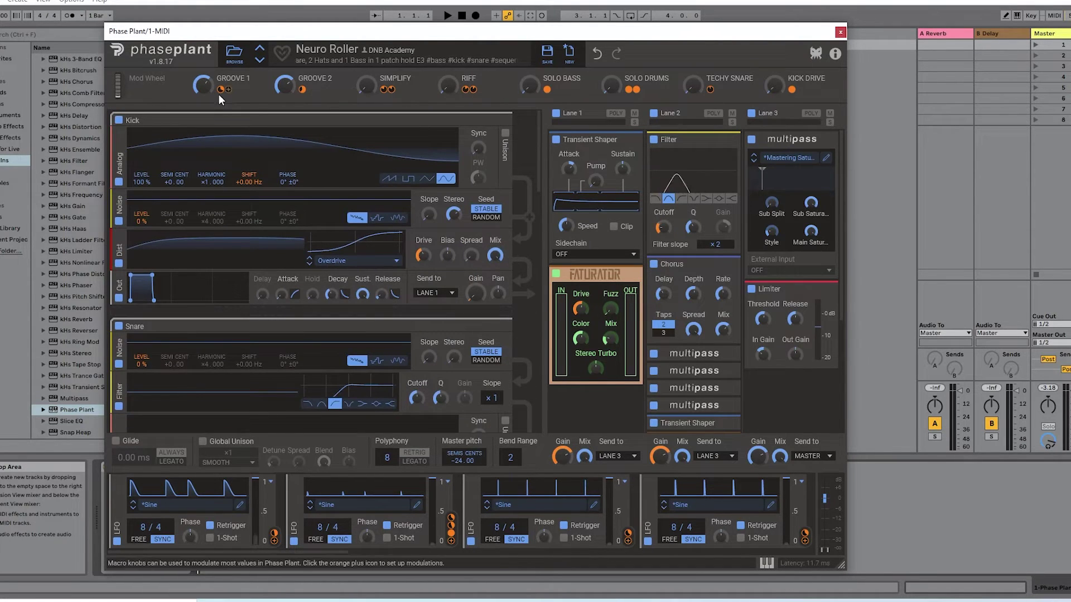
- Load the Slidaz preset from the Grattis 2021 bank and return to the synth view
{"action": "left_click", "coordinate": [235, 55]}
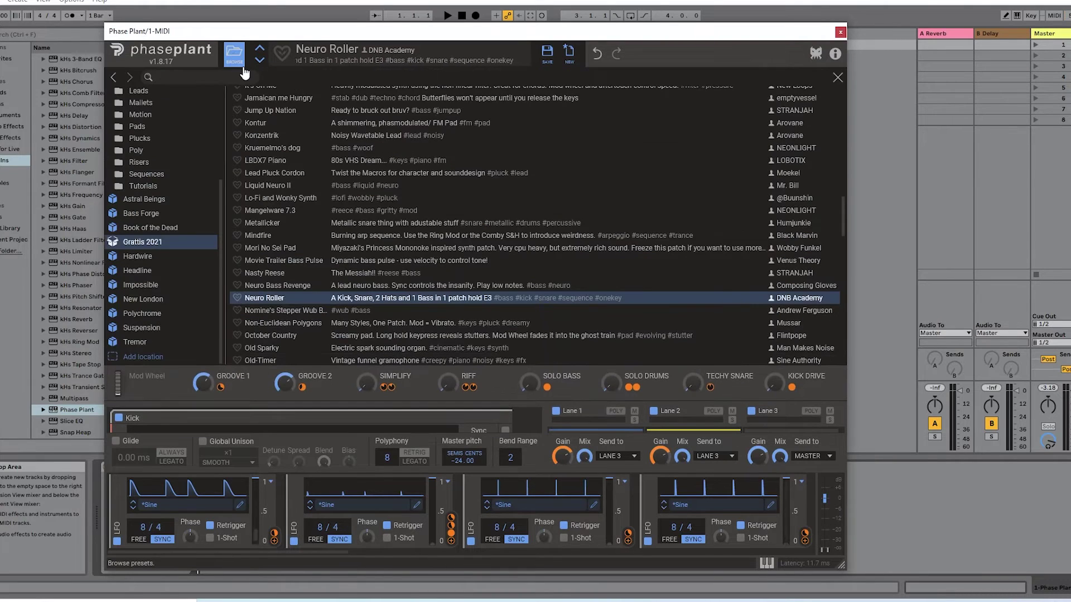
{"action": "scroll", "coordinate": [315, 162], "scroll_direction": "down", "scroll_amount": 5}
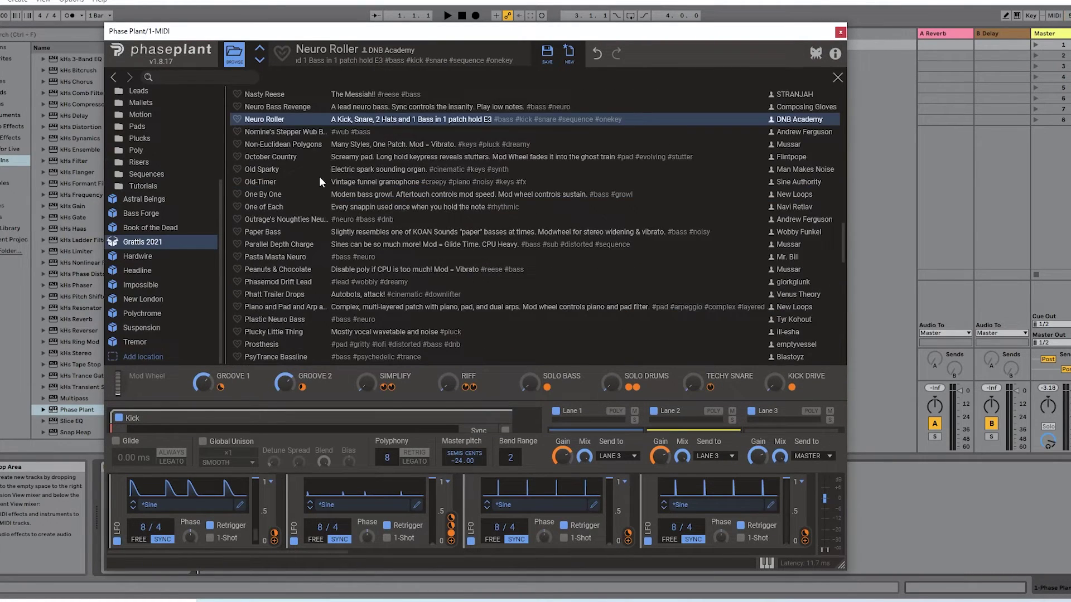
{"action": "scroll", "coordinate": [318, 181], "scroll_direction": "down", "scroll_amount": 10}
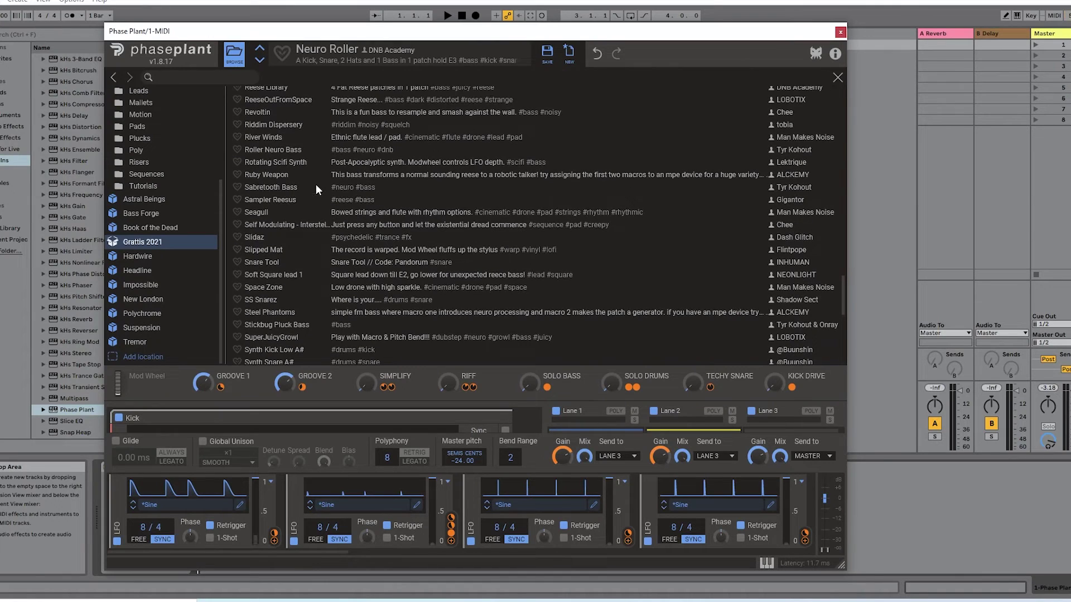
{"action": "left_click", "coordinate": [255, 238]}
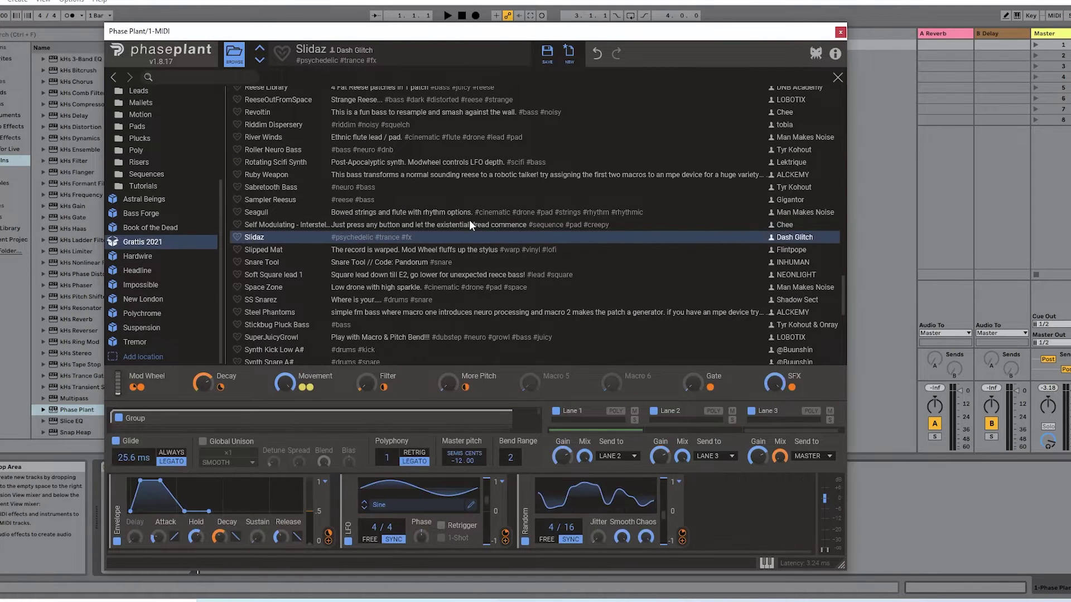
{"action": "left_click", "coordinate": [234, 54]}
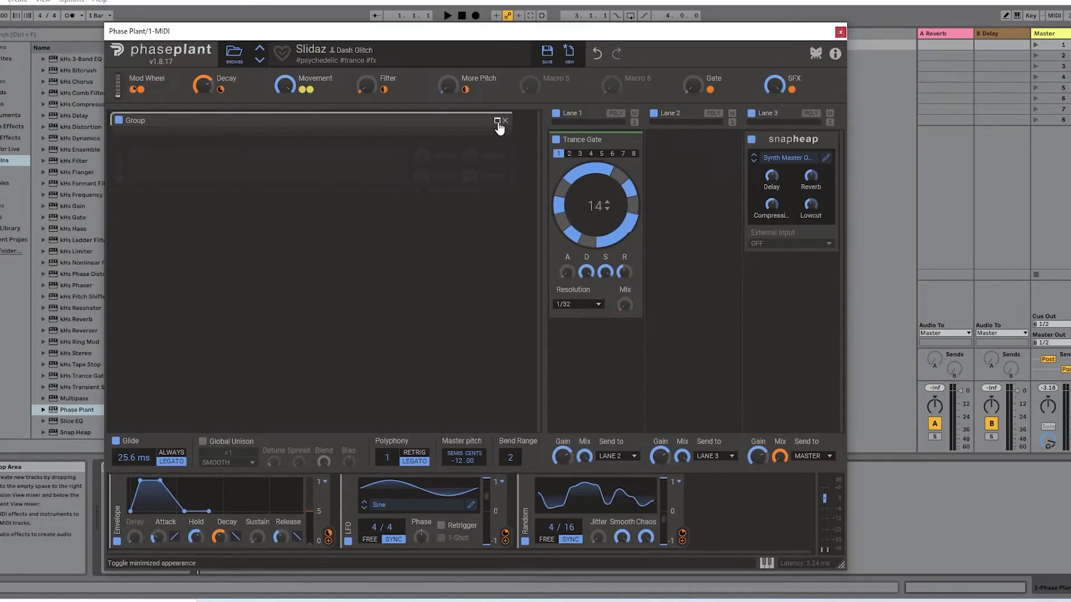
- Expand the Slidaz generator group and turn the Gate macro fully up
{"action": "left_click", "coordinate": [493, 121]}
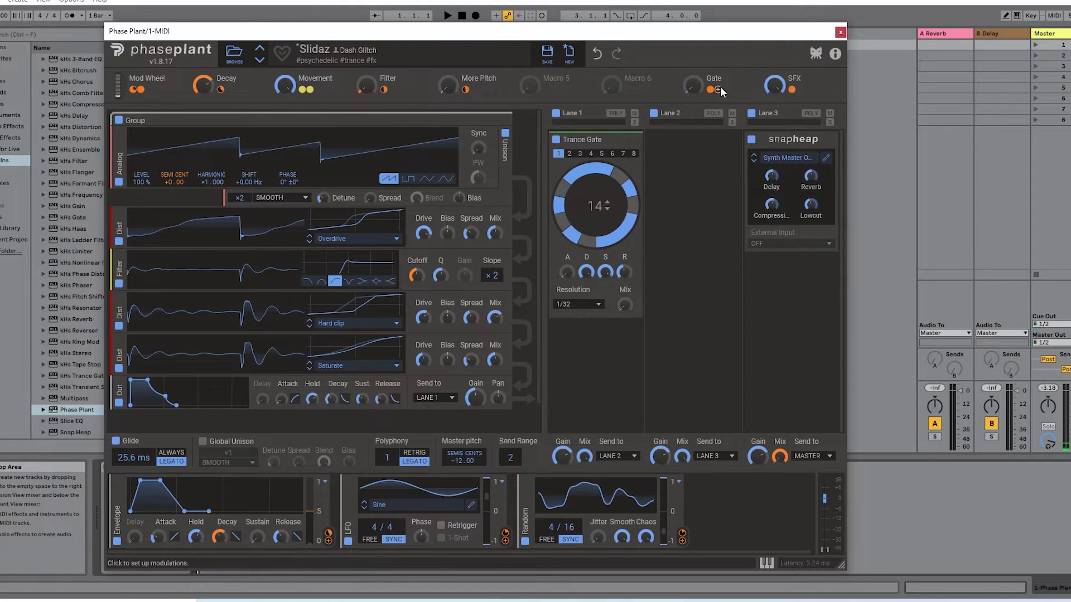
{"action": "left_click_drag", "start_coordinate": [693, 85], "coordinate": [692, 80]}
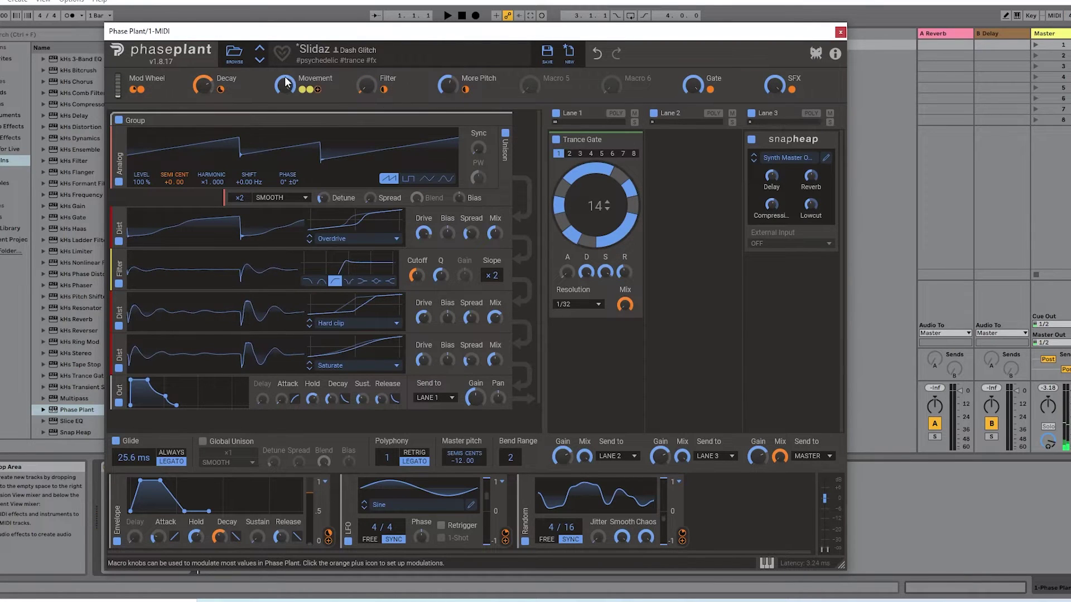
- Load The Fluff preset from the Grattis 2021 bank
{"action": "left_click", "coordinate": [232, 55]}
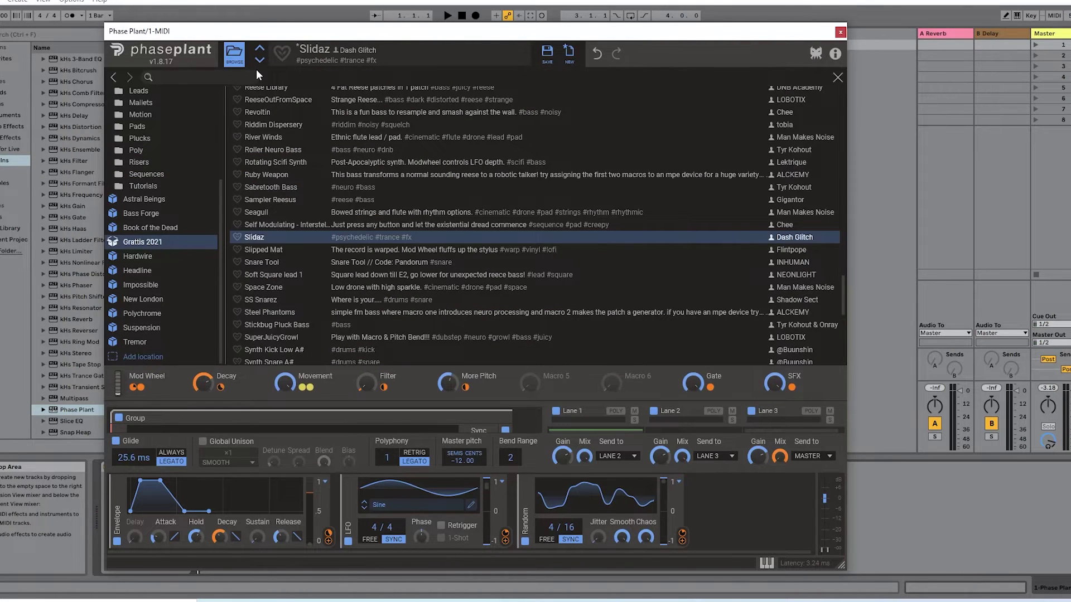
{"action": "scroll", "coordinate": [316, 210], "scroll_direction": "down", "scroll_amount": 6}
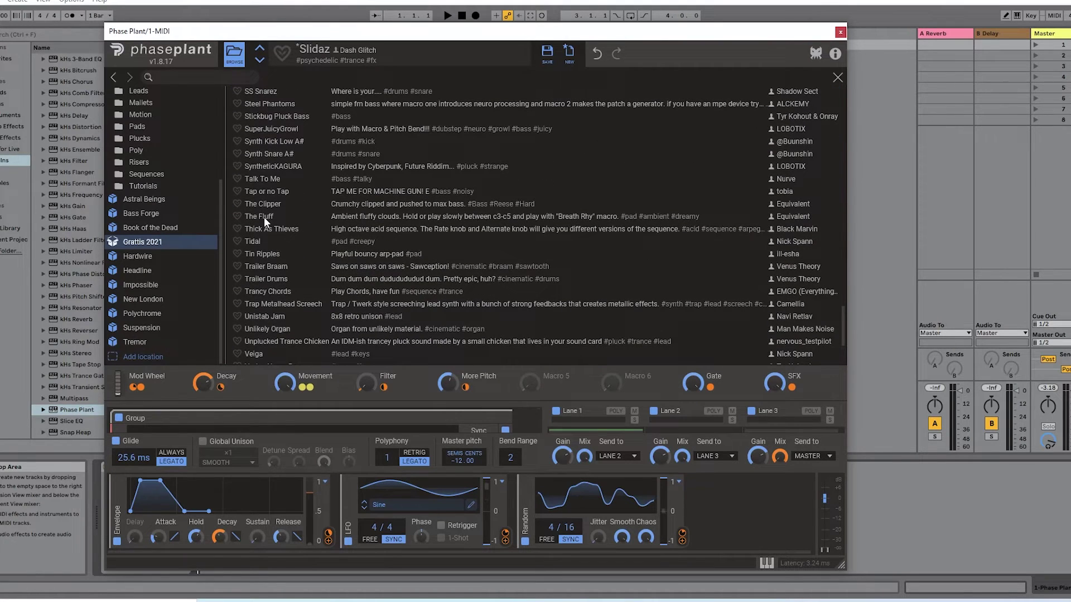
{"action": "left_click", "coordinate": [263, 216]}
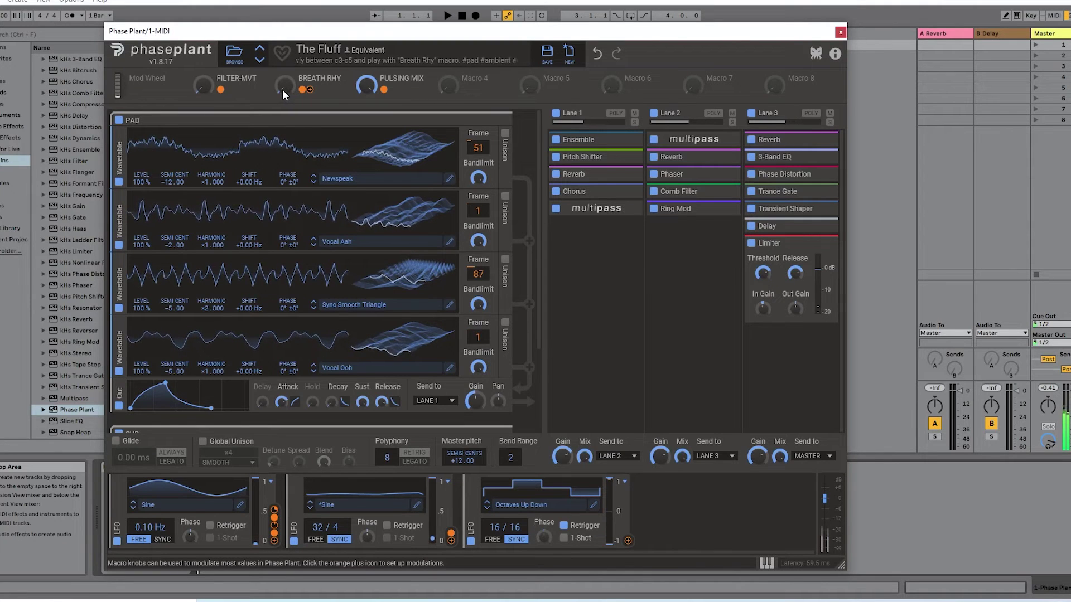
- Set The Fluff's BREATH RHY macro to 100% and raise the FILTER-MVT macro slightly
{"action": "left_click_drag", "start_coordinate": [282, 89], "coordinate": [287, 56]}
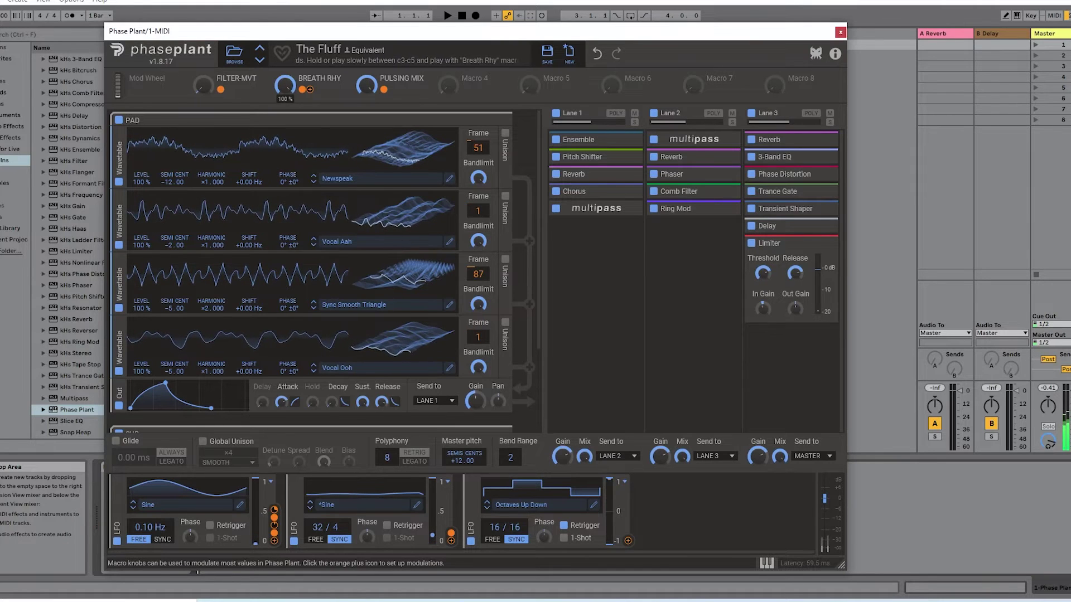
{"action": "left_click_drag", "start_coordinate": [197, 82], "coordinate": [197, 75]}
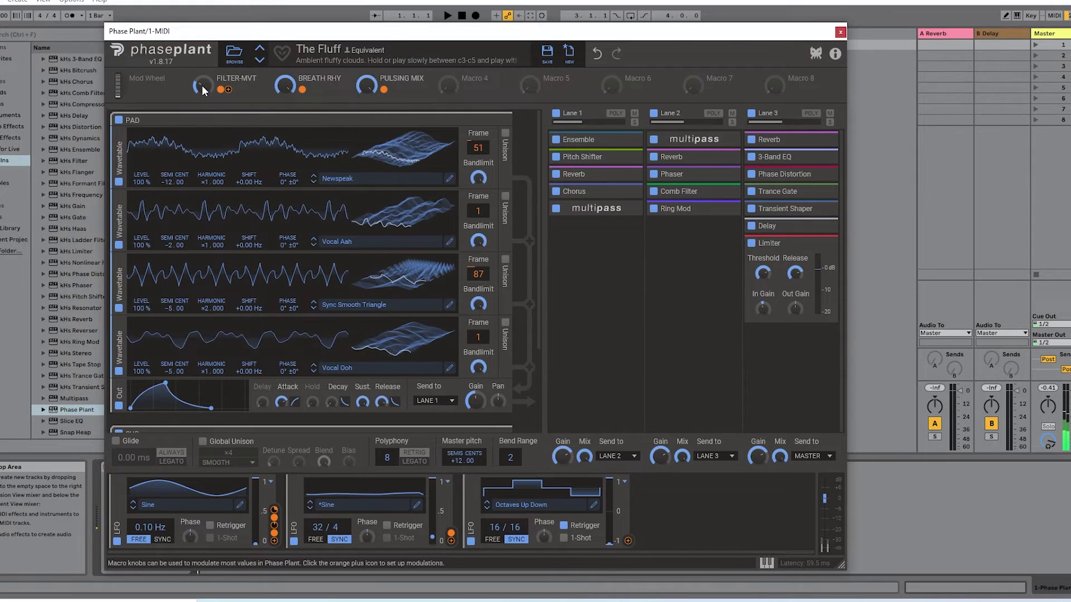
- Expand the SUB generator group below the PAD group to show its analog oscillator and output settings
{"action": "left_click", "coordinate": [132, 89]}
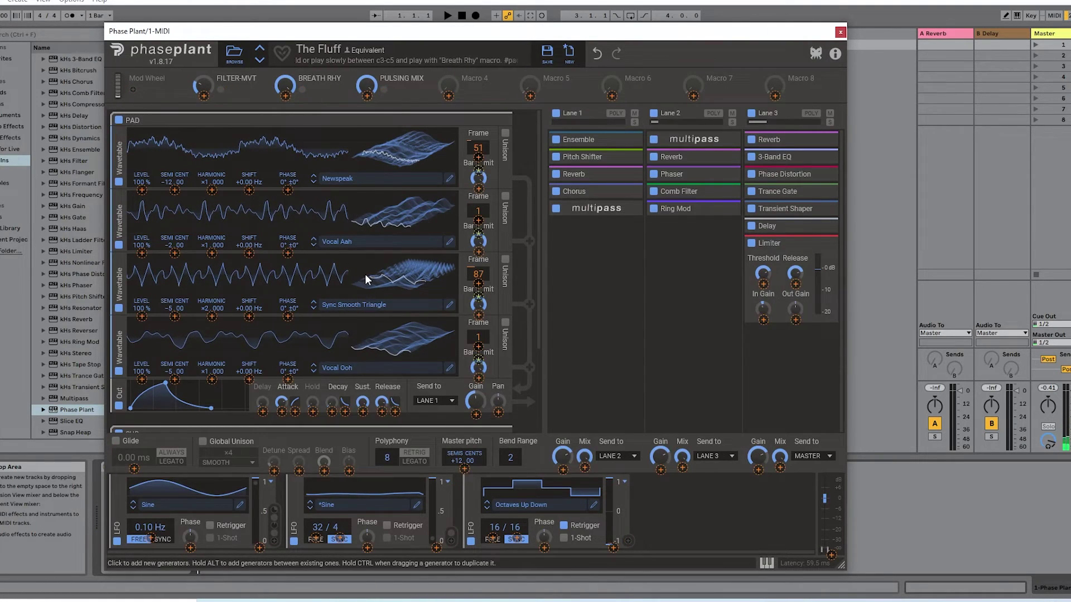
{"action": "scroll", "coordinate": [365, 273], "scroll_direction": "down", "scroll_amount": 3}
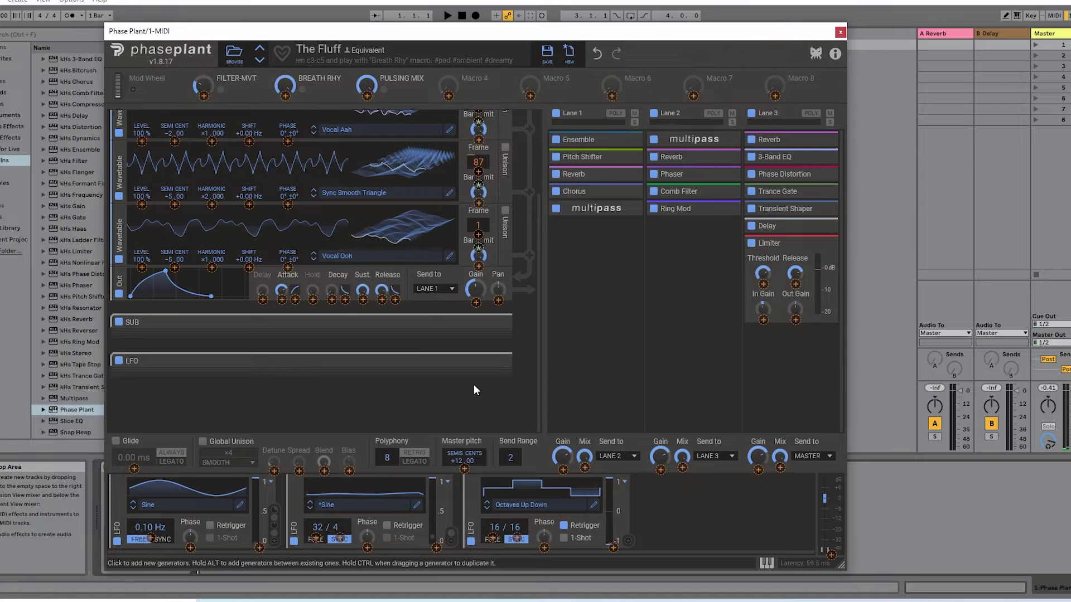
{"action": "left_click", "coordinate": [491, 329]}
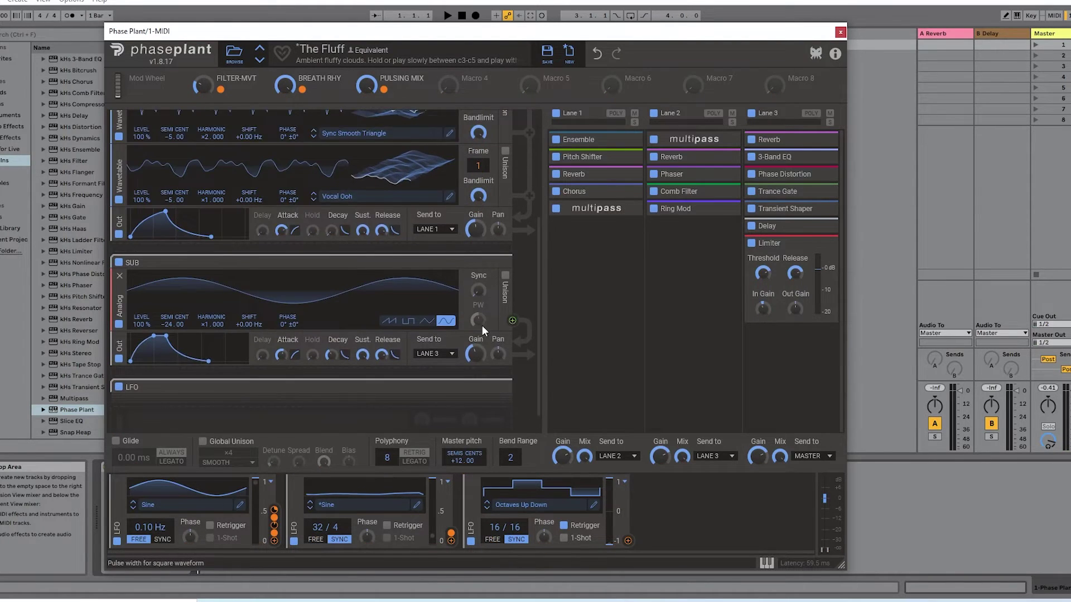
{"action": "scroll", "coordinate": [482, 326], "scroll_direction": "down", "scroll_amount": 1}
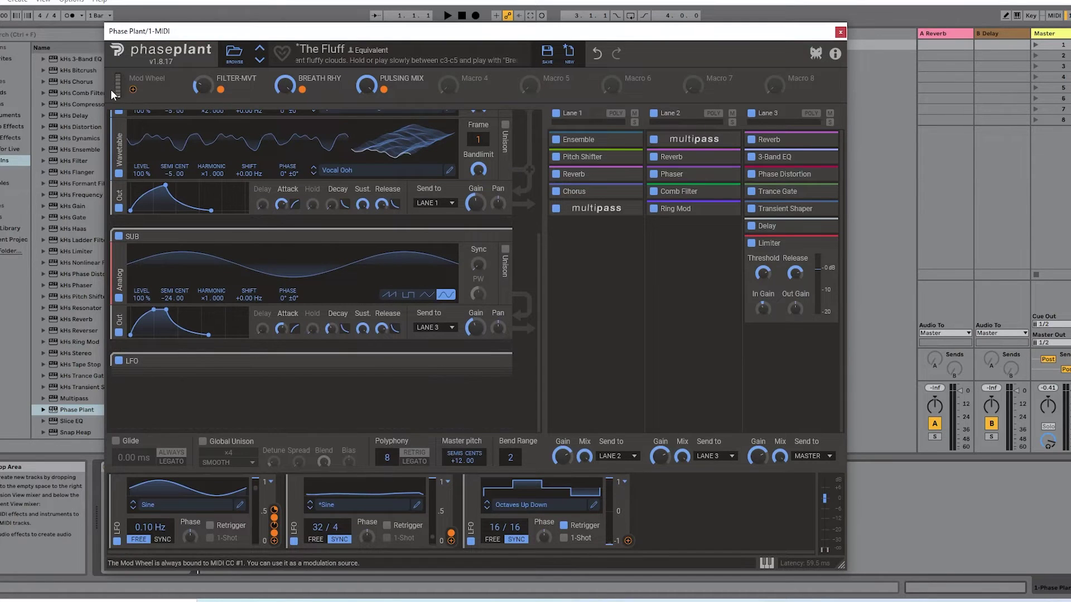
- Try modulating the SUB group's output gain with the mod wheel
{"action": "left_click_drag", "start_coordinate": [132, 89], "coordinate": [480, 335]}
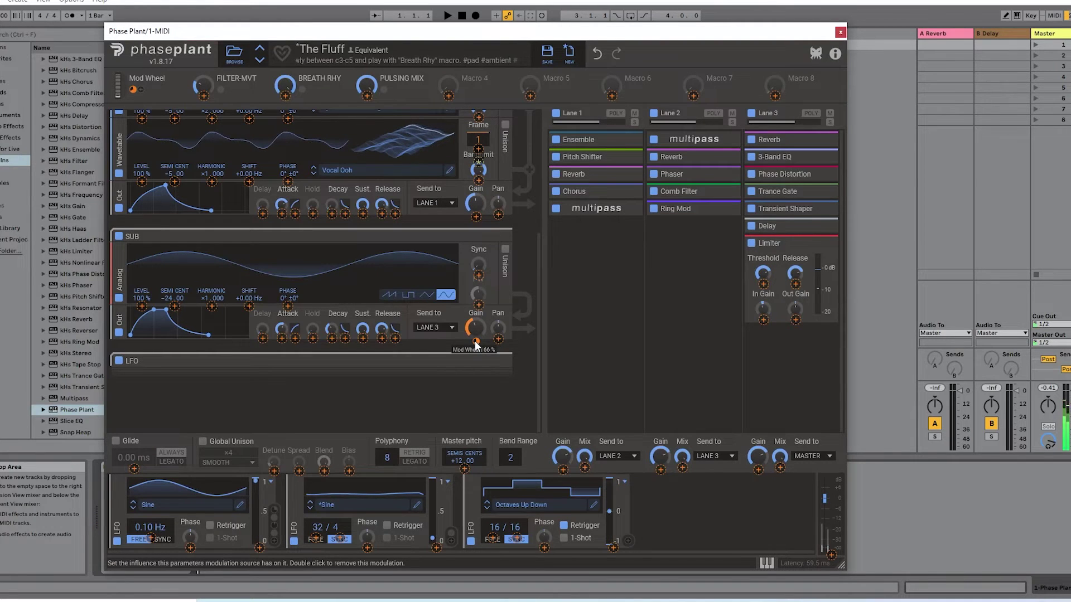
{"action": "left_click", "coordinate": [134, 89]}
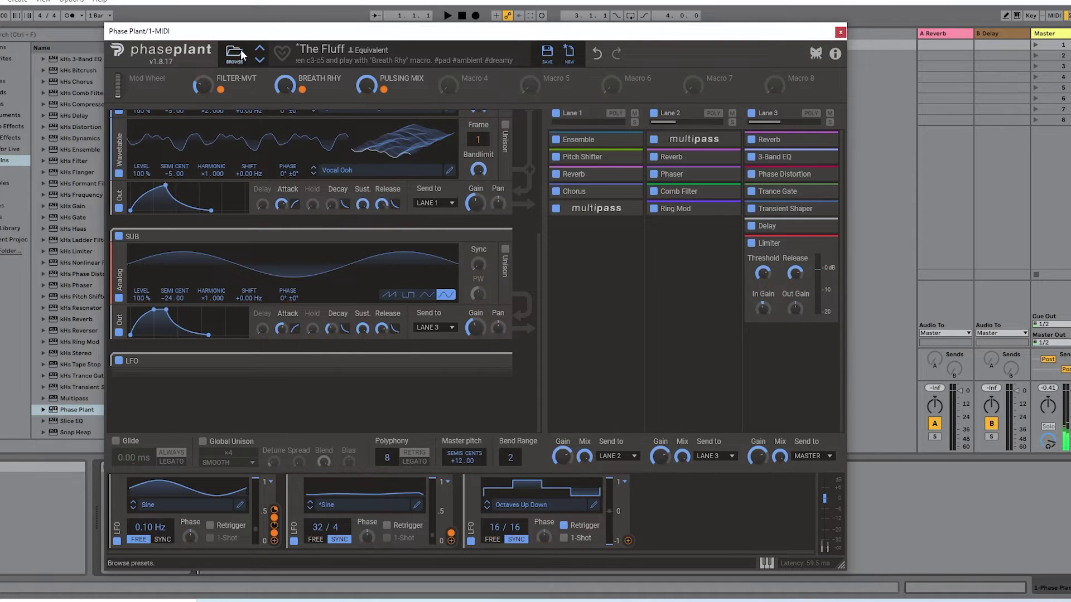
{"action": "scroll", "coordinate": [419, 245], "scroll_direction": "up", "scroll_amount": 5}
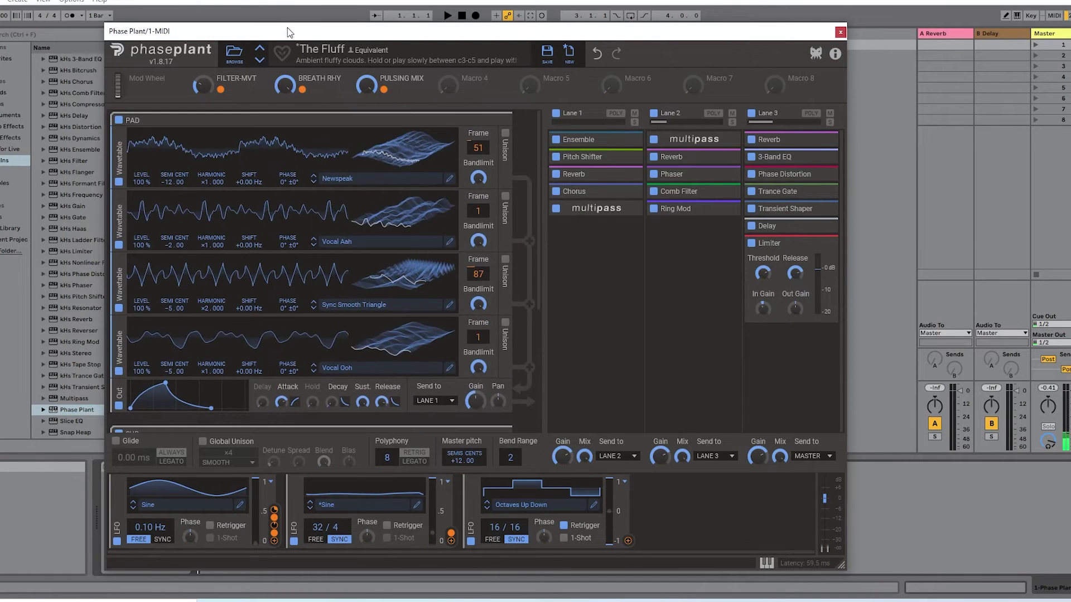
- Load the Pasta Masta Neuro preset from the Grattis 2021 bank and return to the synth view
{"action": "left_click", "coordinate": [234, 55]}
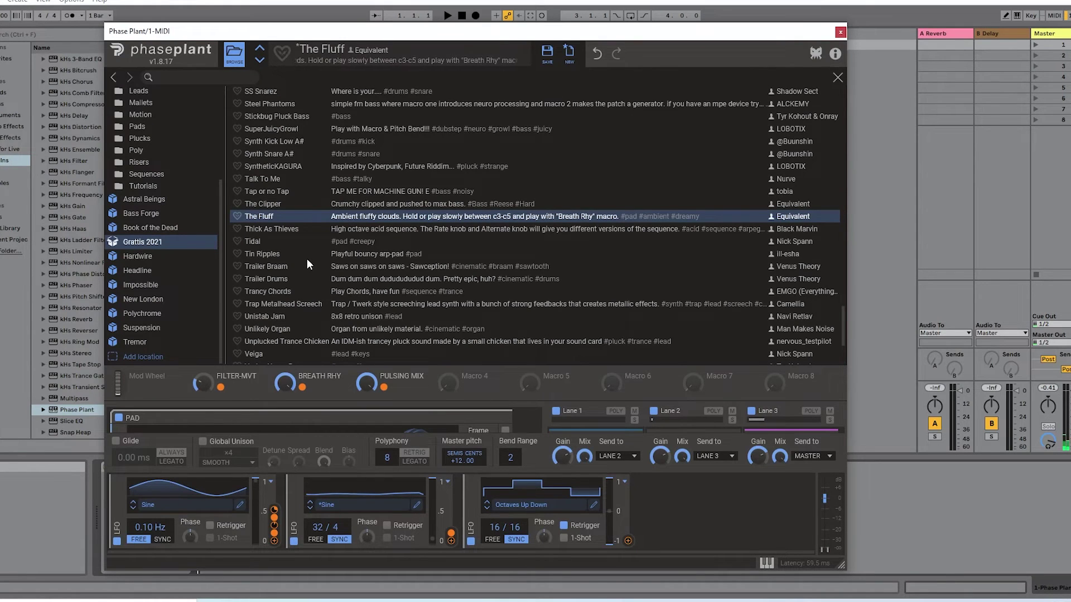
{"action": "scroll", "coordinate": [307, 263], "scroll_direction": "up", "scroll_amount": 2}
{"action": "scroll", "coordinate": [307, 263], "scroll_direction": "up", "scroll_amount": 2}
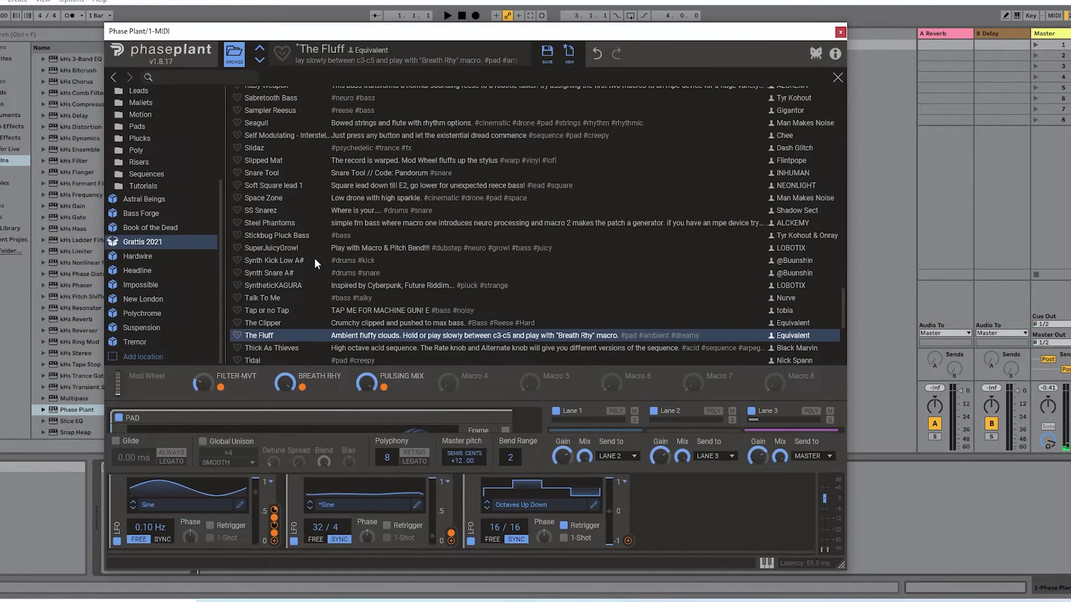
{"action": "scroll", "coordinate": [334, 255], "scroll_direction": "up", "scroll_amount": 7}
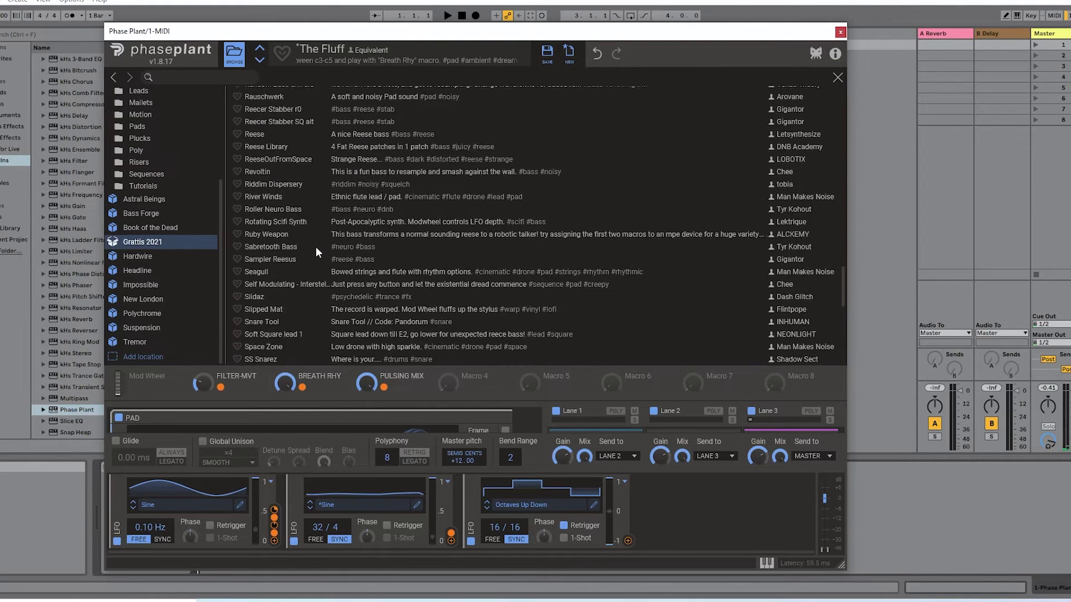
{"action": "scroll", "coordinate": [316, 246], "scroll_direction": "up", "scroll_amount": 4}
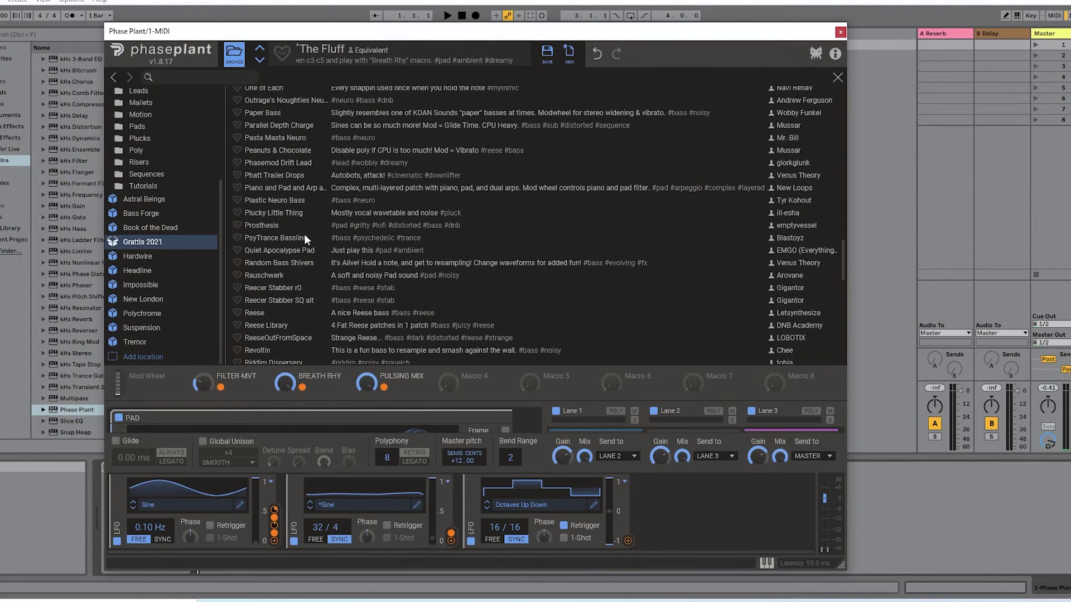
{"action": "left_click", "coordinate": [260, 138]}
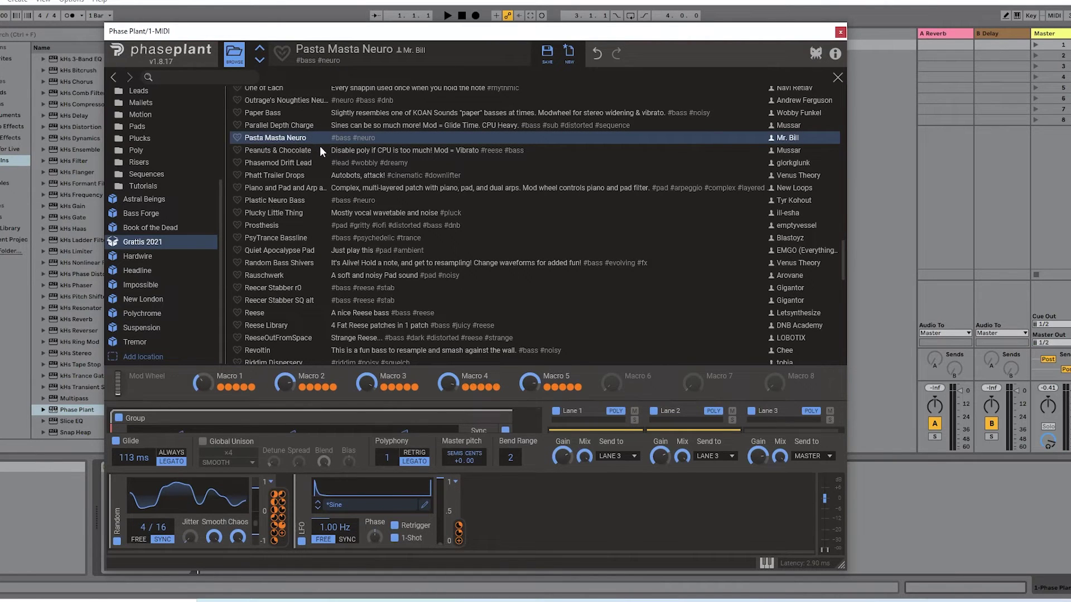
{"action": "left_click", "coordinate": [228, 51]}
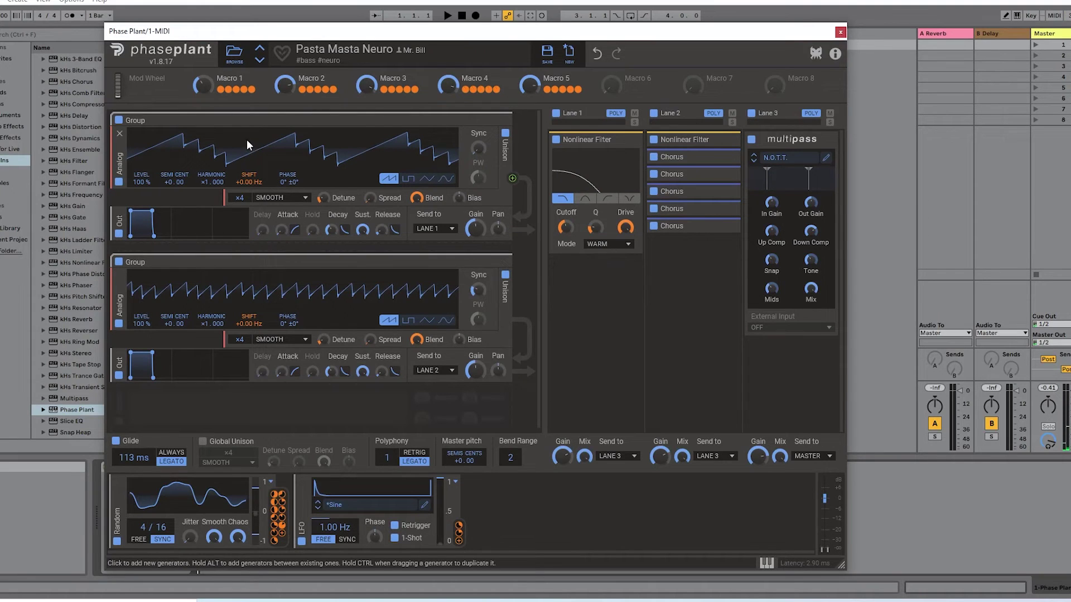
- Sweep Macro 1 down and back up, and vary Macro 2 up to 100% to audition the patch
{"action": "mouse_move", "coordinate": [245, 90]}
{"action": "mouse_move", "coordinate": [327, 90]}
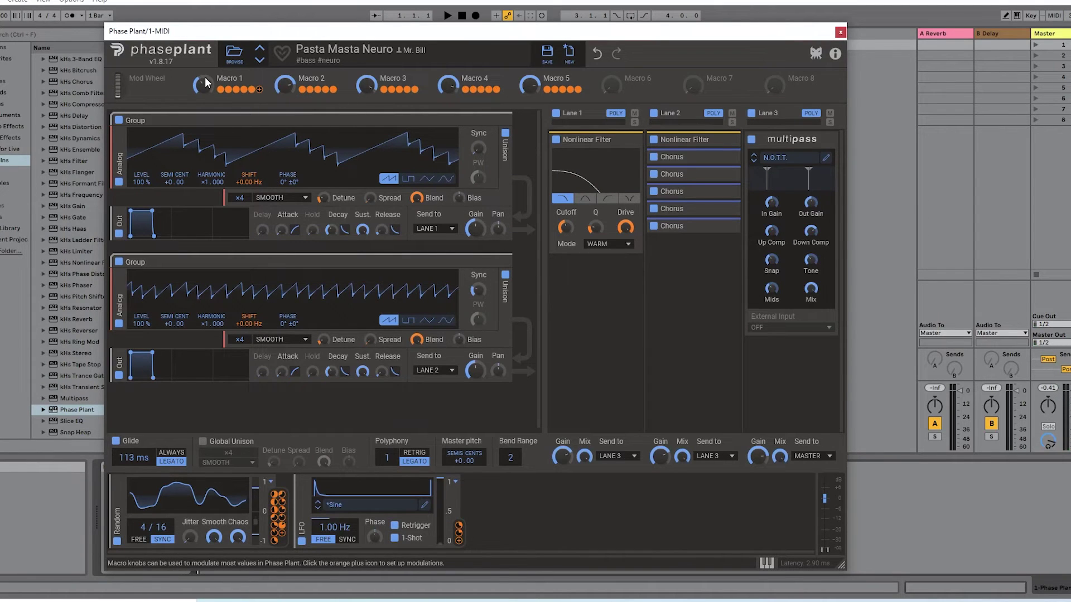
{"action": "mouse_move", "coordinate": [202, 86]}
{"action": "left_mouse_down"}
{"action": "mouse_move", "coordinate": [202, 77]}
{"action": "mouse_move", "coordinate": [202, 97]}
{"action": "left_mouse_up"}
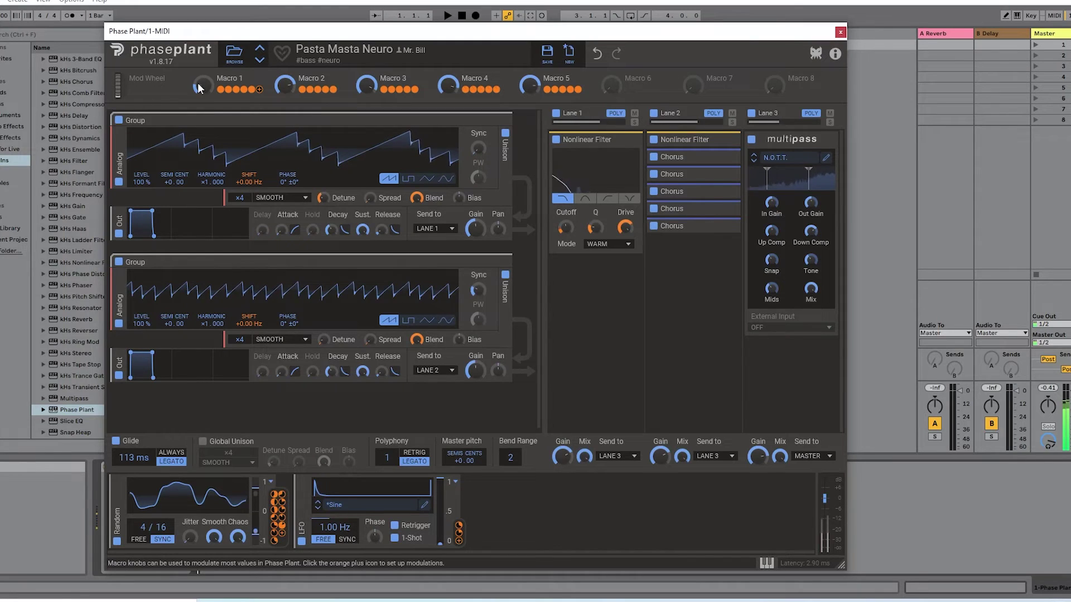
{"action": "left_click_drag", "start_coordinate": [197, 84], "coordinate": [196, 89]}
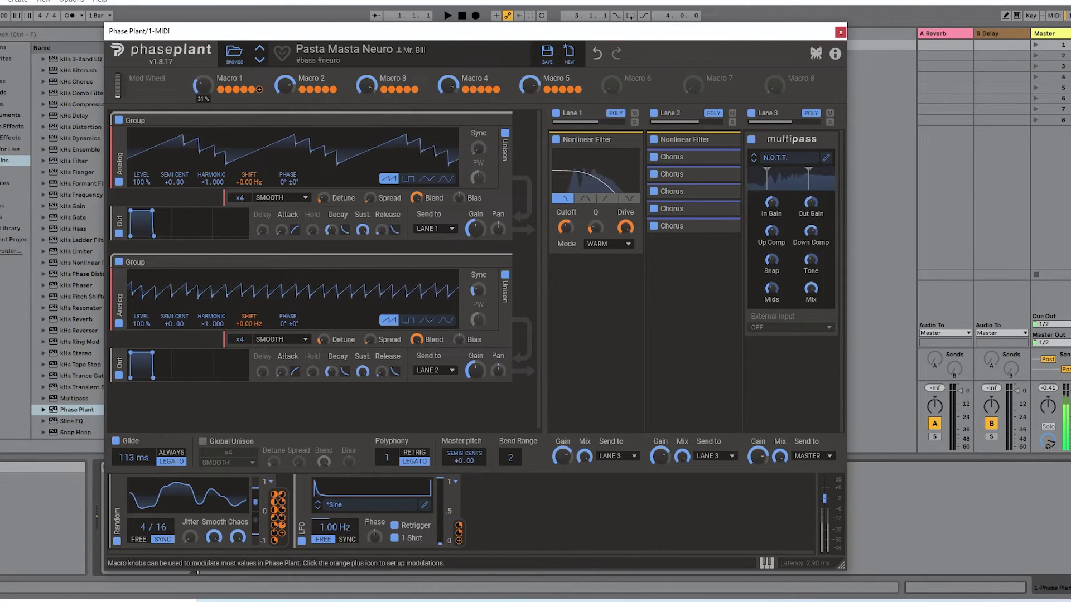
{"action": "left_click_drag", "start_coordinate": [285, 85], "coordinate": [285, 93]}
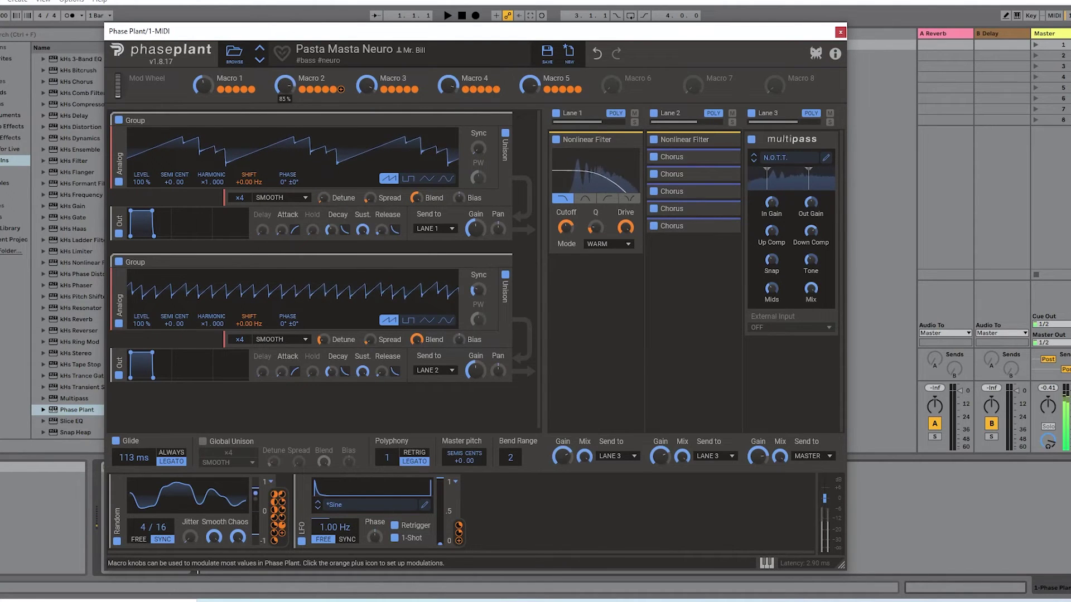
{"action": "left_click_drag", "start_coordinate": [284, 85], "coordinate": [284, 78]}
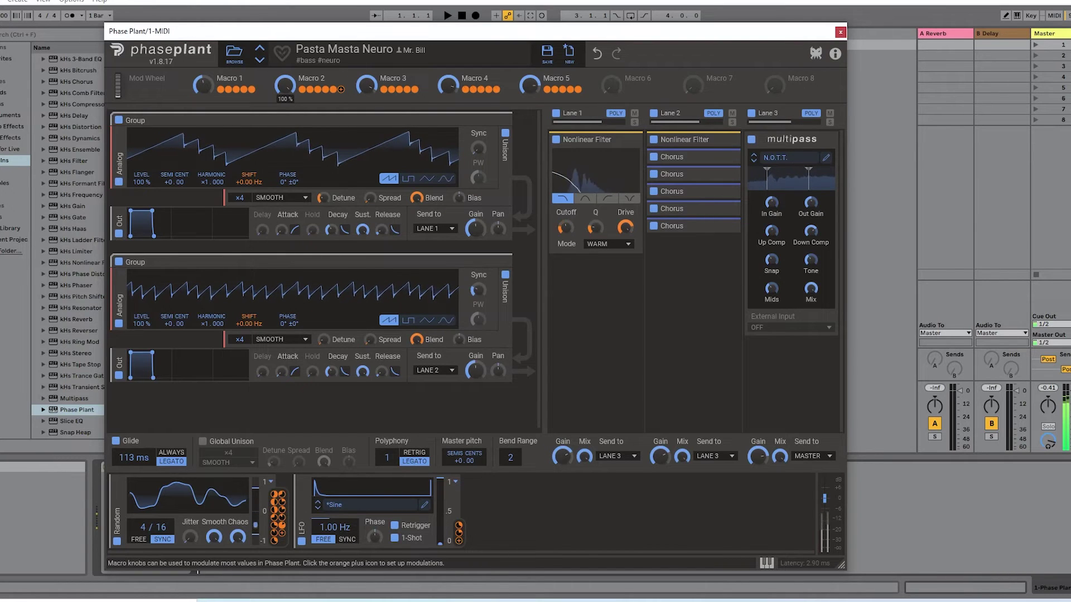
- Lower Macro 3 and Macro 4, and sweep Macro 5 down and back up
{"action": "left_click_drag", "start_coordinate": [366, 87], "coordinate": [367, 90]}
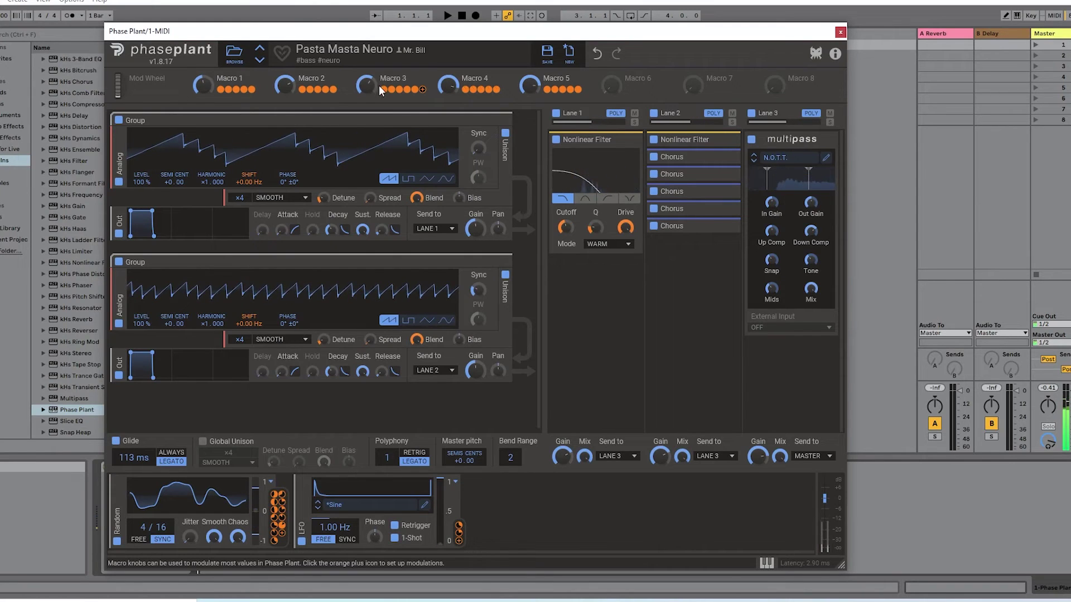
{"action": "left_click_drag", "start_coordinate": [447, 77], "coordinate": [447, 94]}
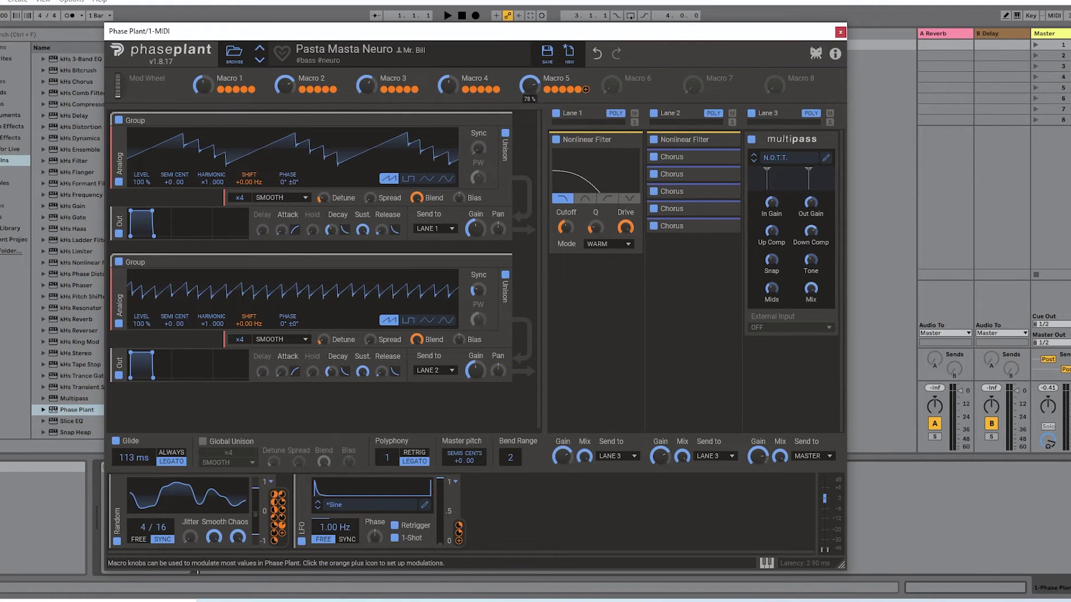
{"action": "mouse_move", "coordinate": [529, 85]}
{"action": "left_mouse_down"}
{"action": "mouse_move", "coordinate": [528, 112]}
{"action": "mouse_move", "coordinate": [524, 76]}
{"action": "left_mouse_up"}
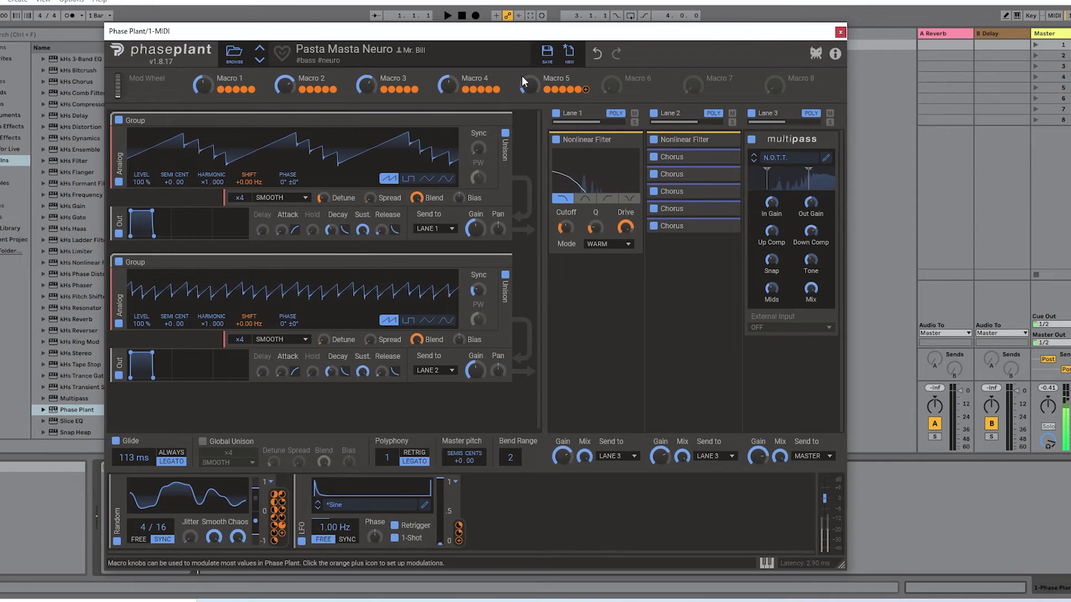
{"action": "mouse_move", "coordinate": [520, 83]}
{"action": "left_mouse_down"}
{"action": "mouse_move", "coordinate": [521, 69]}
{"action": "mouse_move", "coordinate": [525, 85]}
{"action": "left_mouse_up"}
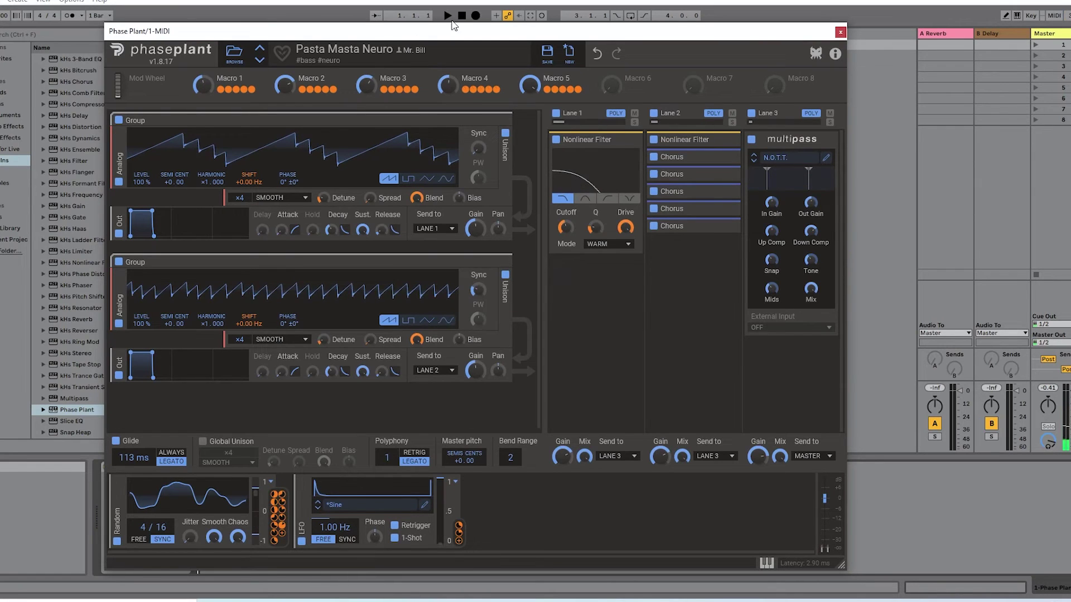
- Load the Bellchop preset from the Grattis 2021 bank and return to the synth view
{"action": "left_click", "coordinate": [234, 55]}
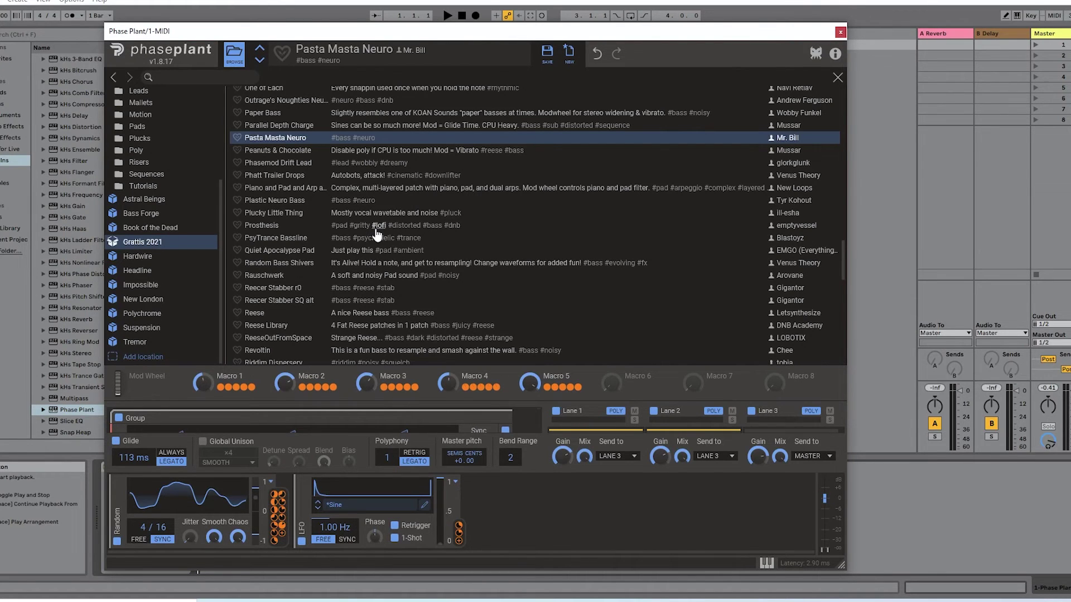
{"action": "scroll", "coordinate": [377, 235], "scroll_direction": "down", "scroll_amount": 15}
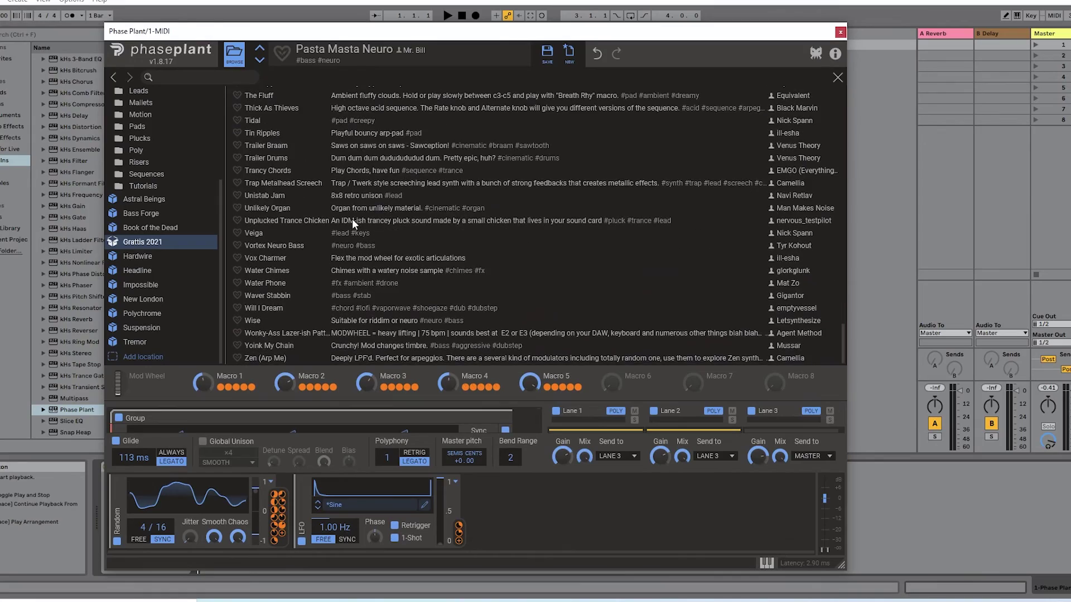
{"action": "scroll", "coordinate": [353, 219], "scroll_direction": "up", "scroll_amount": 20}
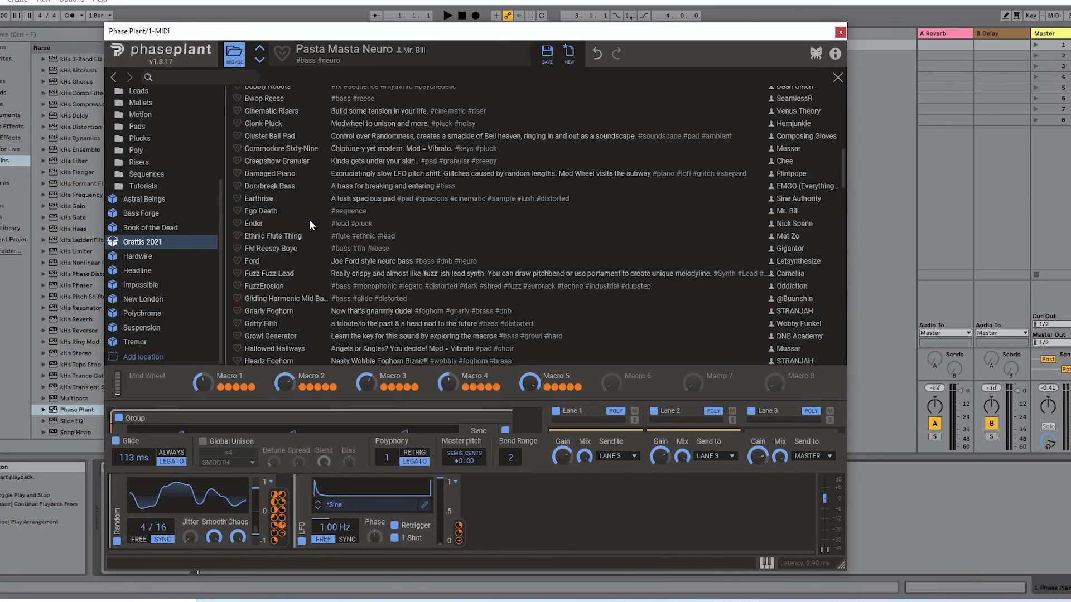
{"action": "scroll", "coordinate": [301, 215], "scroll_direction": "up", "scroll_amount": 5}
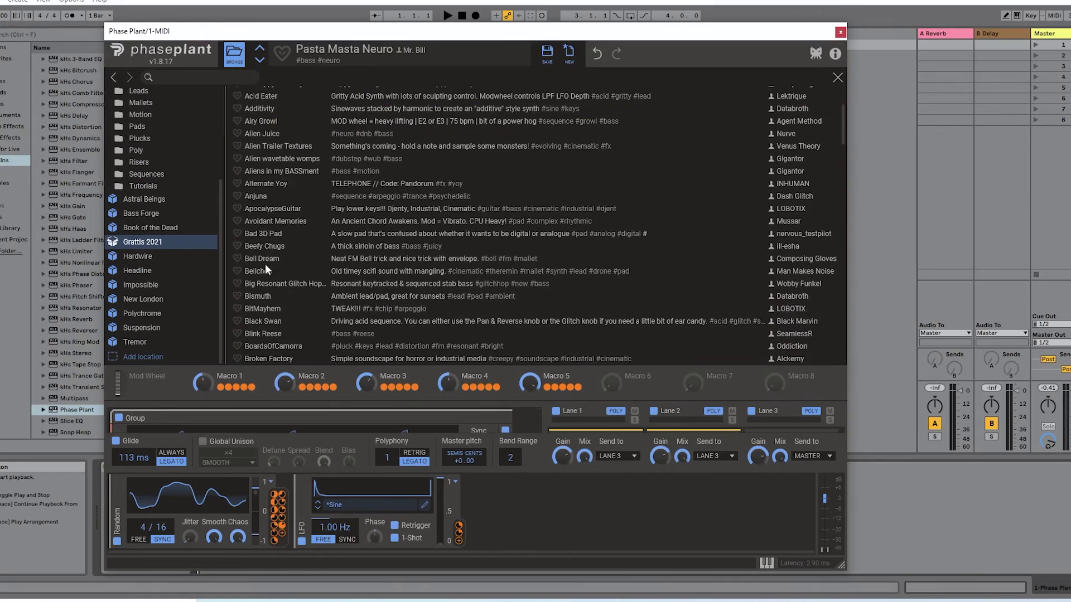
{"action": "left_click", "coordinate": [263, 269]}
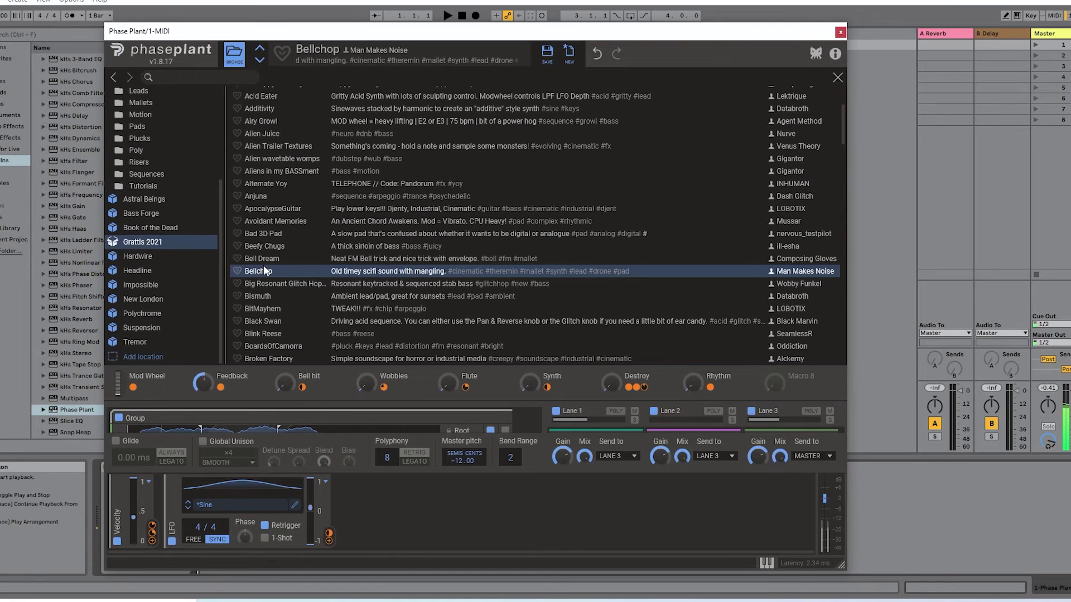
{"action": "left_click", "coordinate": [234, 54]}
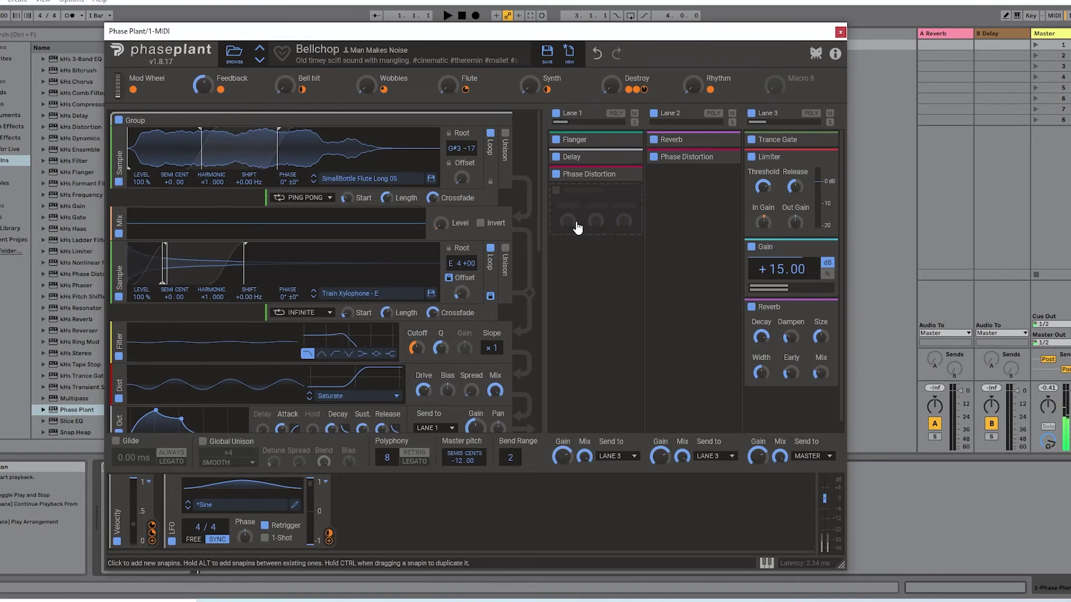
- Raise the Bell hit macro and vary the Wobbies macro to audition the patch
{"action": "mouse_move", "coordinate": [284, 85]}
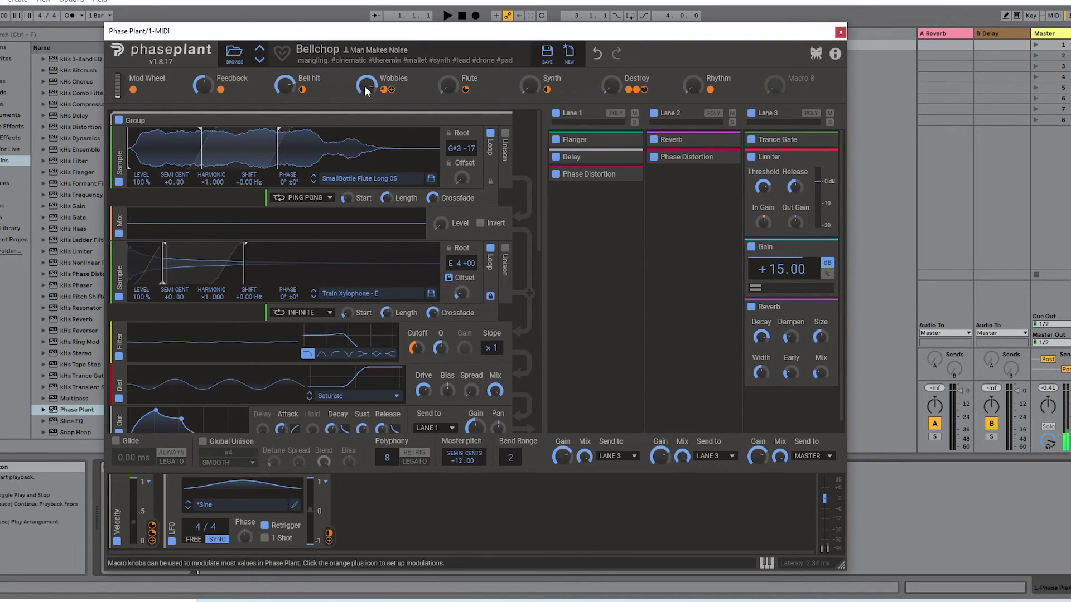
{"action": "left_click_drag", "start_coordinate": [368, 91], "coordinate": [369, 90]}
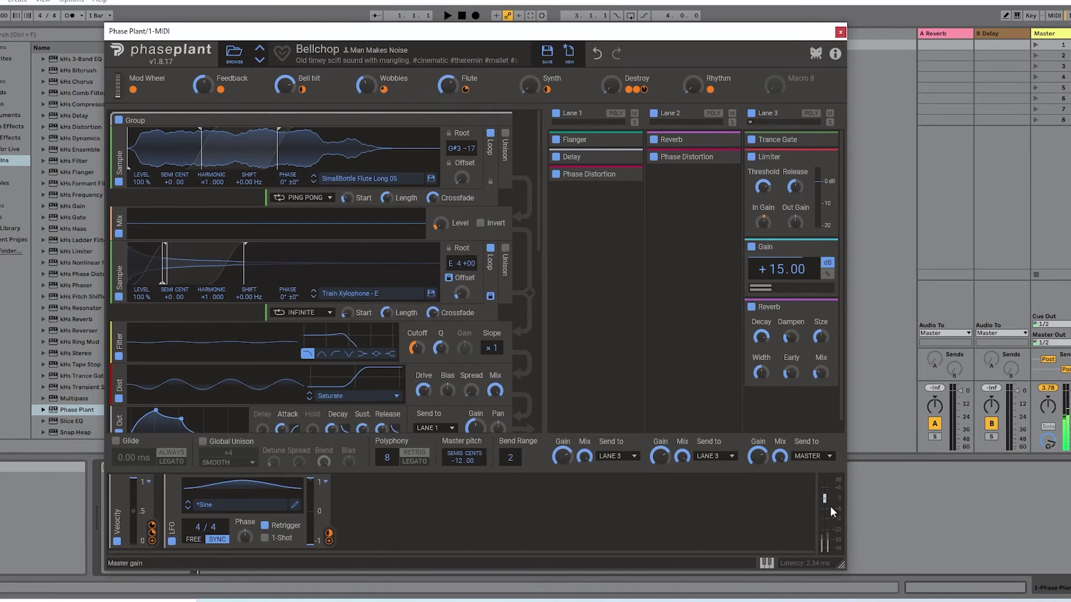
- Lower the master gain and the Feedback macro, and reduce Lane 3's Gain effect to +7.62 dB
{"action": "left_click_drag", "start_coordinate": [830, 506], "coordinate": [825, 514]}
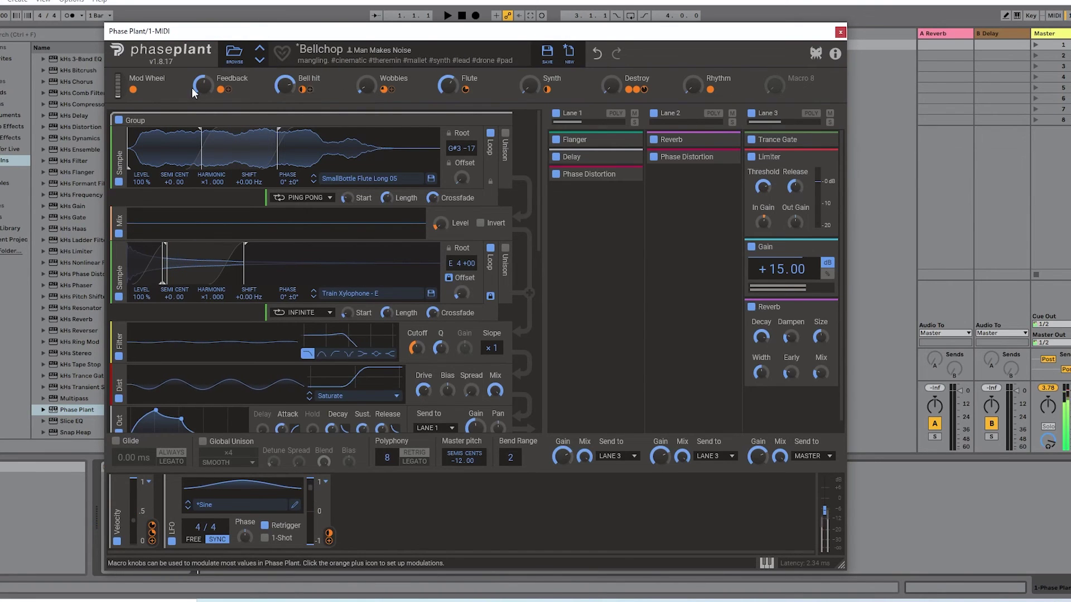
{"action": "mouse_move", "coordinate": [203, 86]}
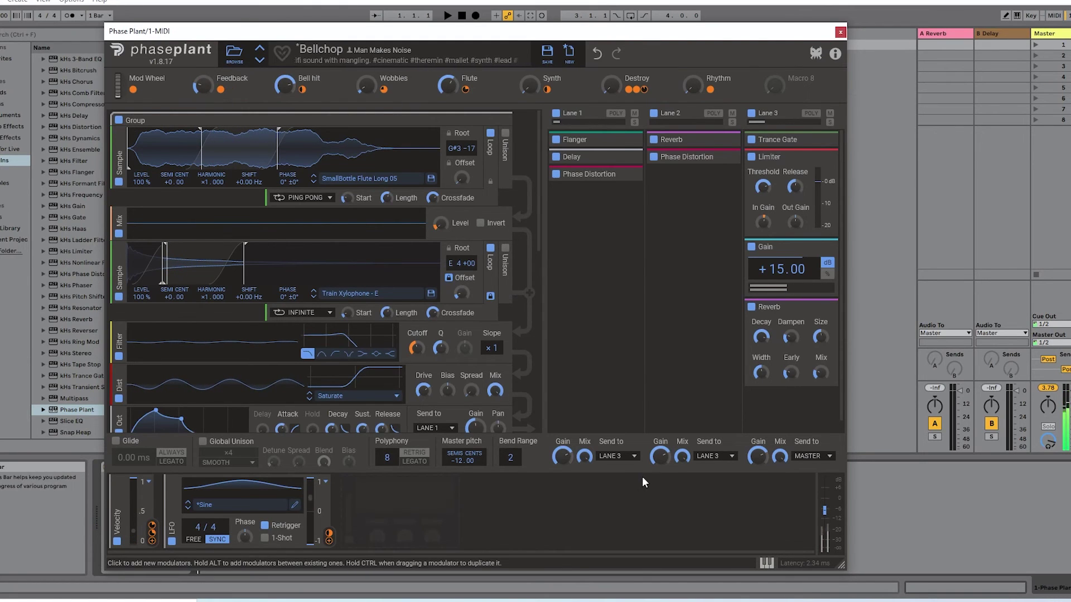
{"action": "left_click_drag", "start_coordinate": [782, 269], "coordinate": [767, 274]}
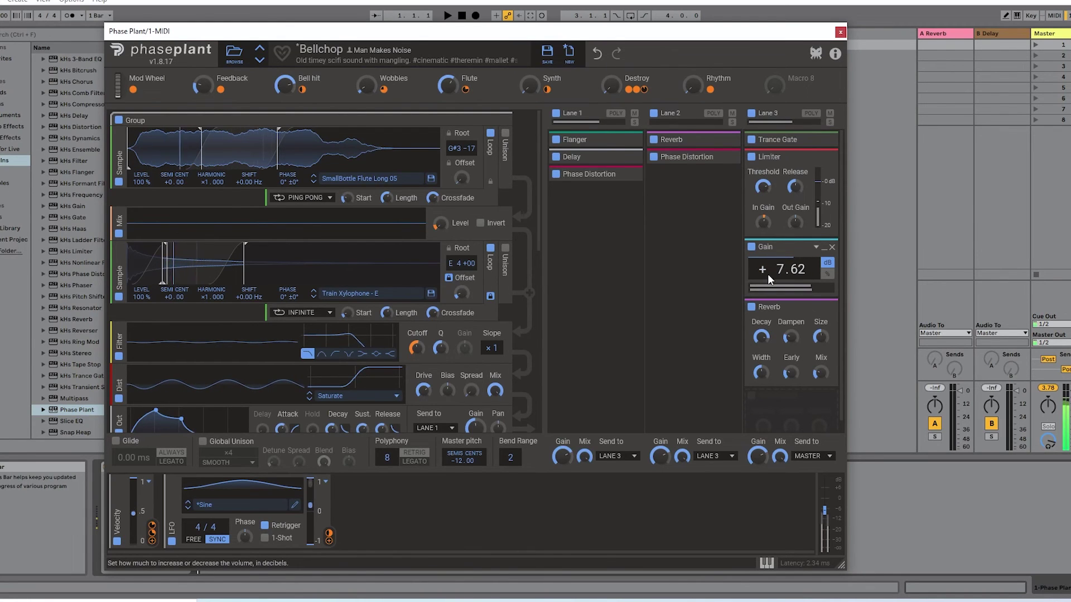
- Raise the Rhythm macro to maximum, inspect Lane 3's Trance Gate pattern, and raise the Synth macro
{"action": "left_click_drag", "start_coordinate": [692, 86], "coordinate": [692, 58]}
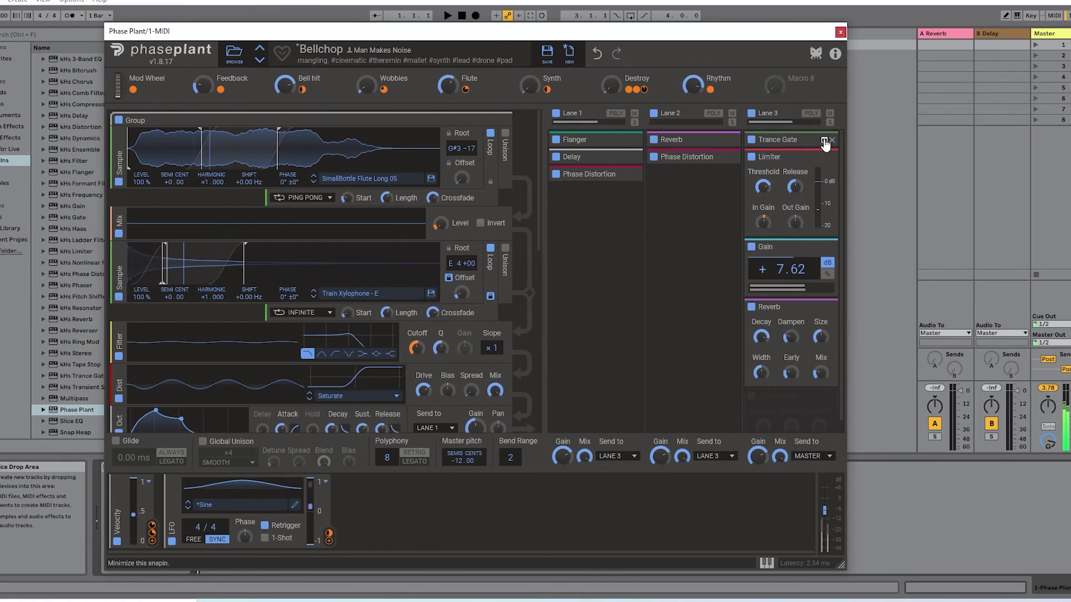
{"action": "left_click", "coordinate": [824, 141]}
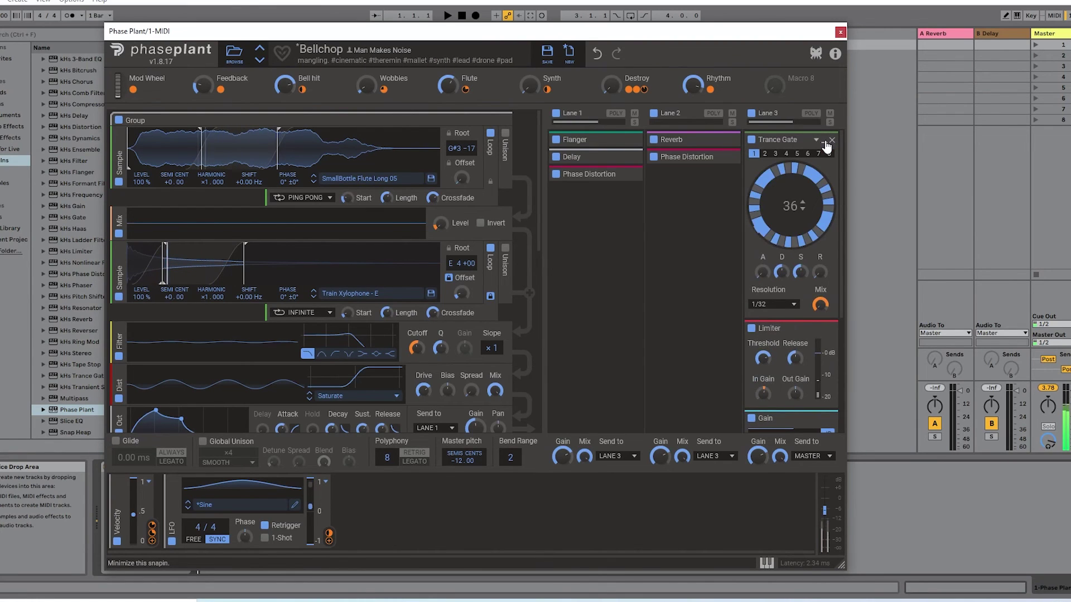
{"action": "left_click", "coordinate": [824, 142]}
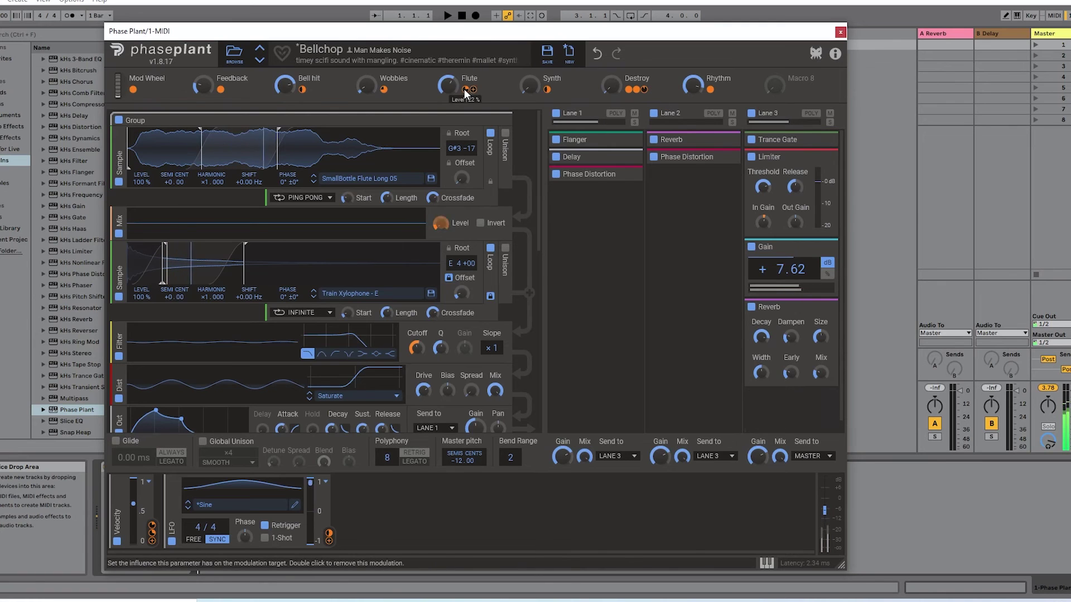
{"action": "mouse_move", "coordinate": [533, 88]}
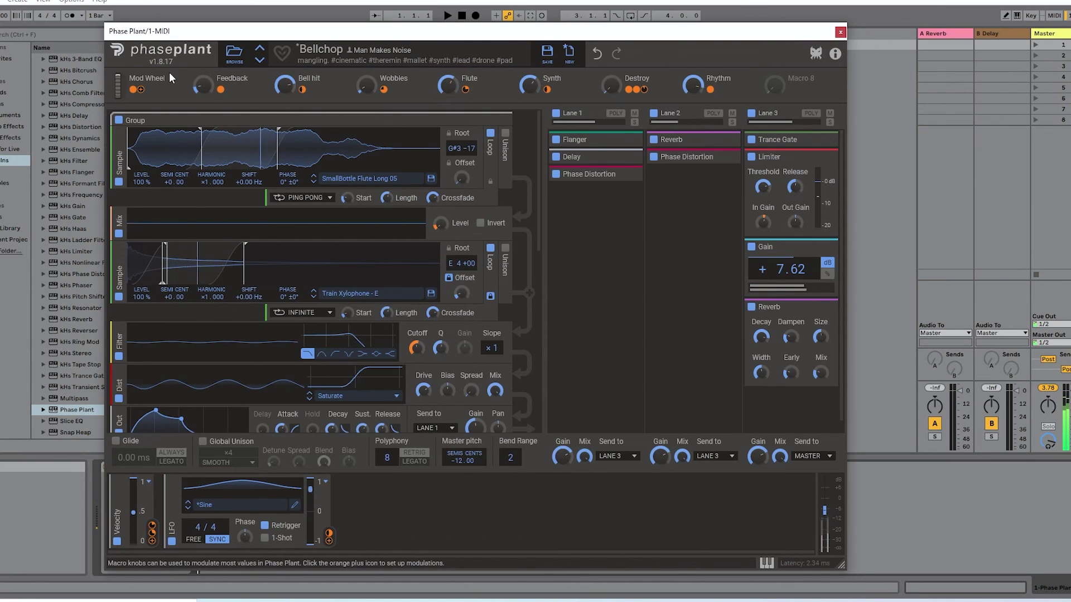
- Reload the Bellchop preset from the Grattis 2021 bank to discard the edits, and return to the synth view
{"action": "left_click", "coordinate": [234, 56]}
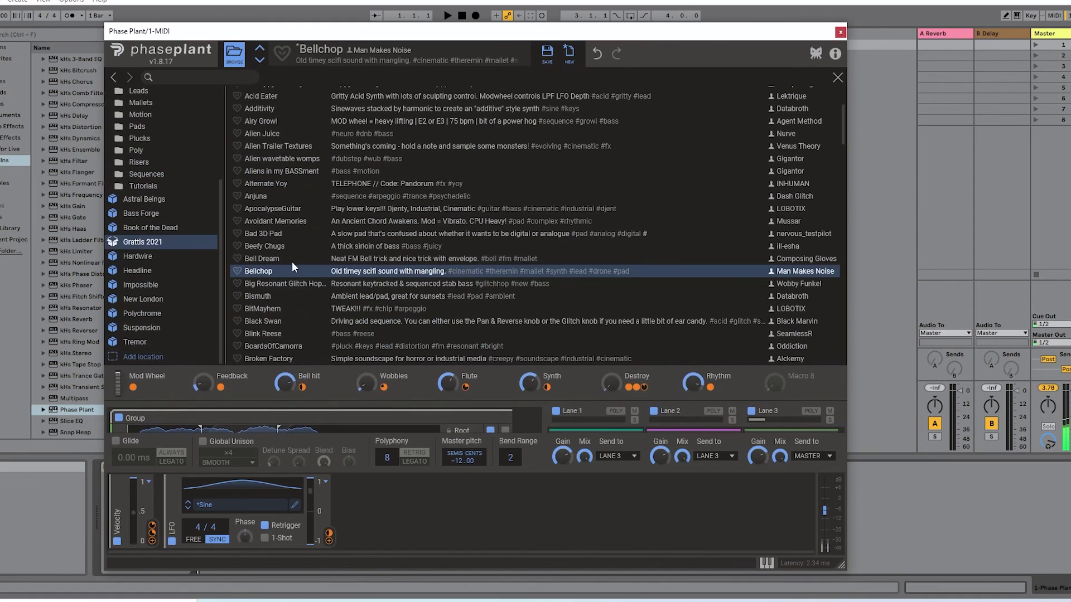
{"action": "left_click", "coordinate": [279, 285]}
{"action": "left_click", "coordinate": [266, 271]}
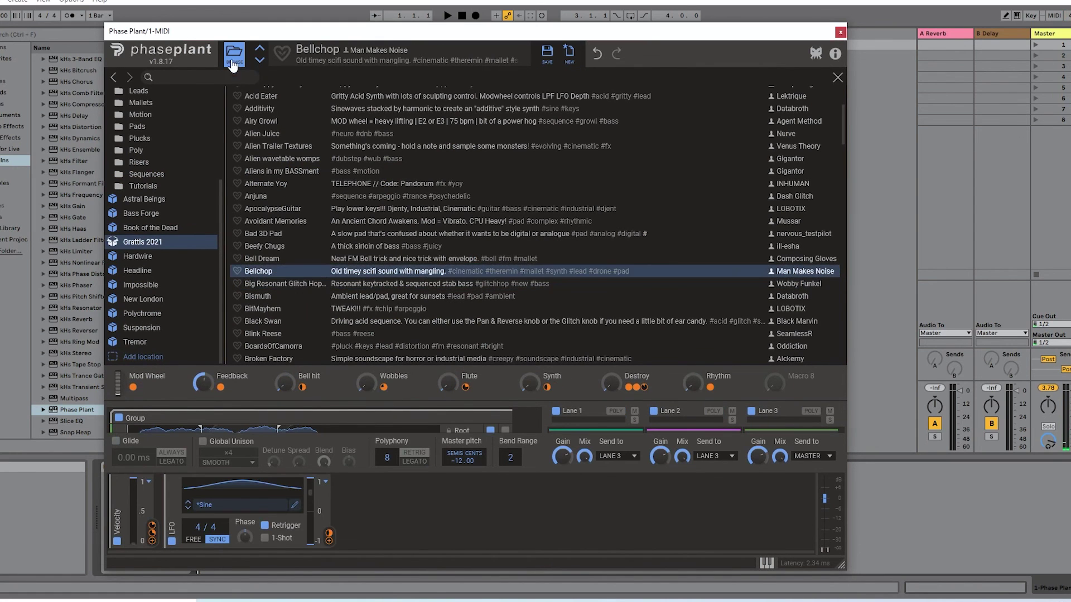
{"action": "left_click", "coordinate": [240, 56]}
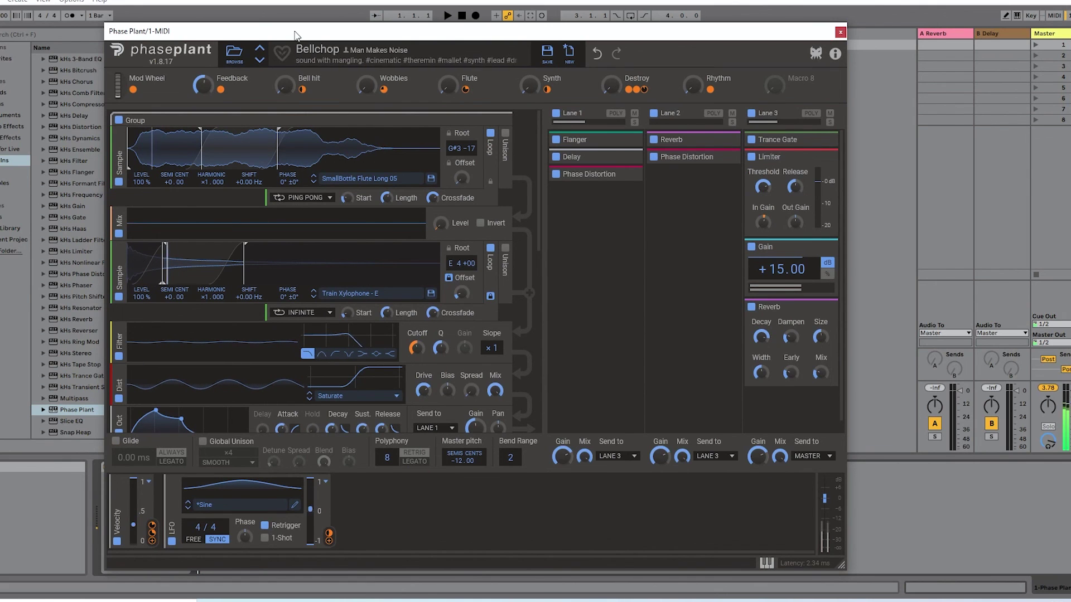
- Browse the Grattis 2021 preset list, reviewing the preset names, descriptions and authors
{"action": "left_click", "coordinate": [235, 55]}
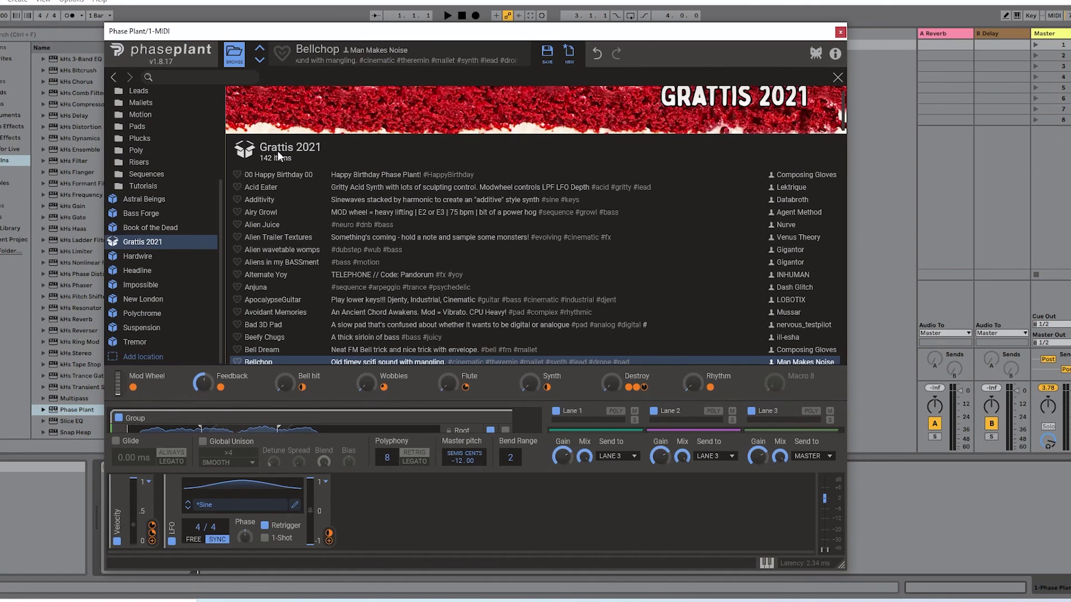
{"action": "scroll", "coordinate": [382, 238], "scroll_direction": "up", "scroll_amount": 1}
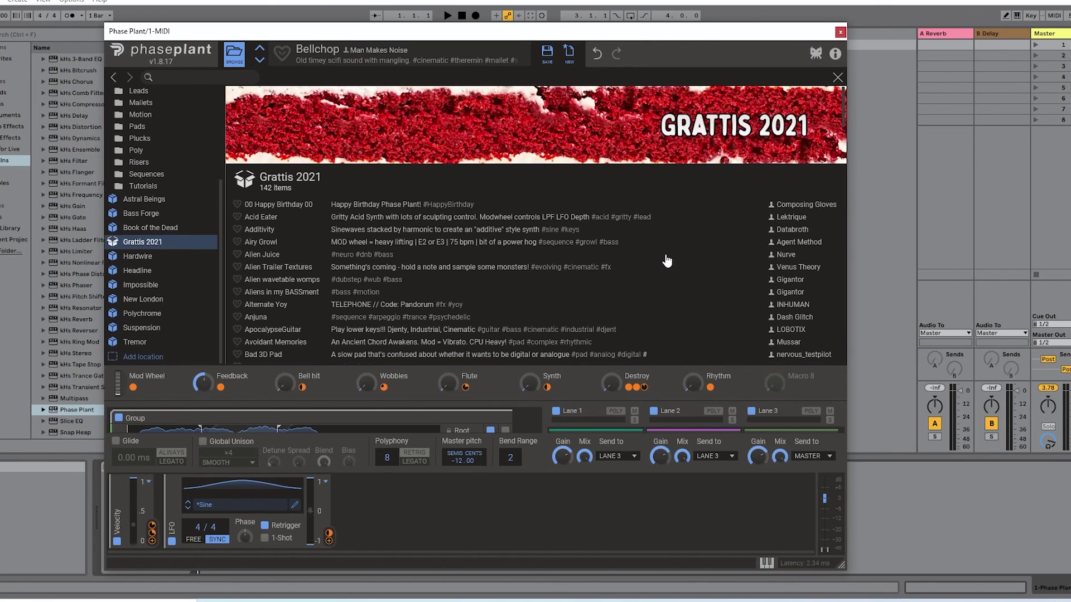
{"action": "scroll", "coordinate": [702, 253], "scroll_direction": "down", "scroll_amount": 15}
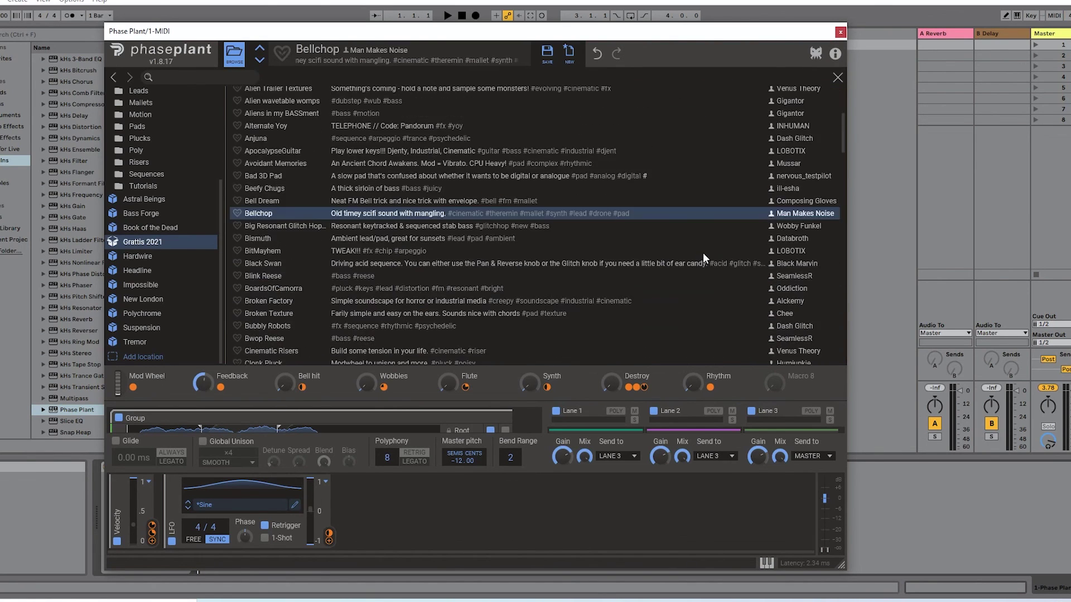
{"action": "scroll", "coordinate": [698, 255], "scroll_direction": "down", "scroll_amount": 10}
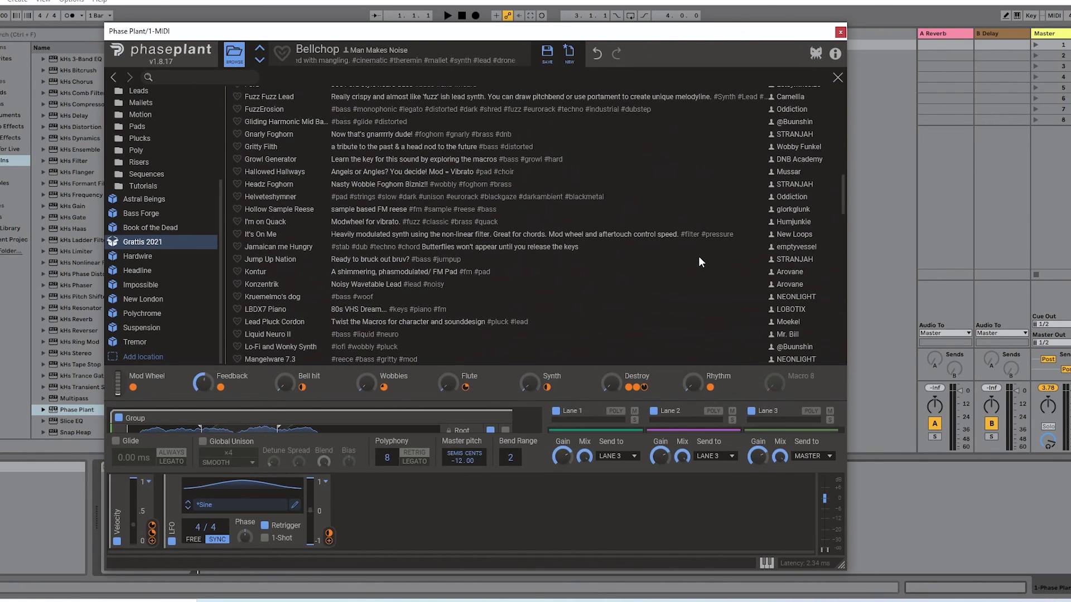
{"action": "scroll", "coordinate": [691, 259], "scroll_direction": "up", "scroll_amount": 20}
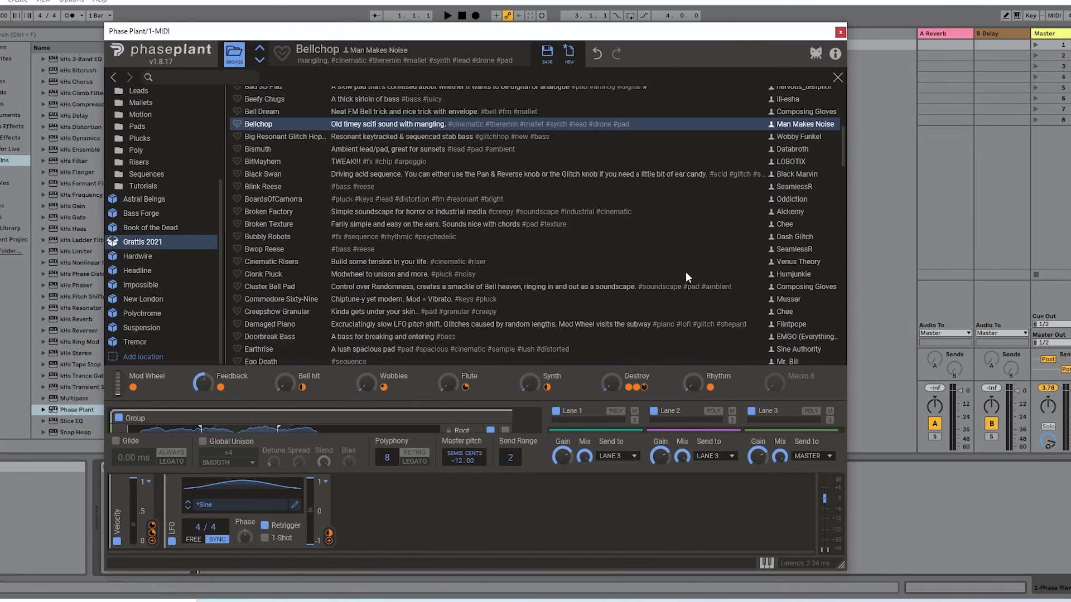